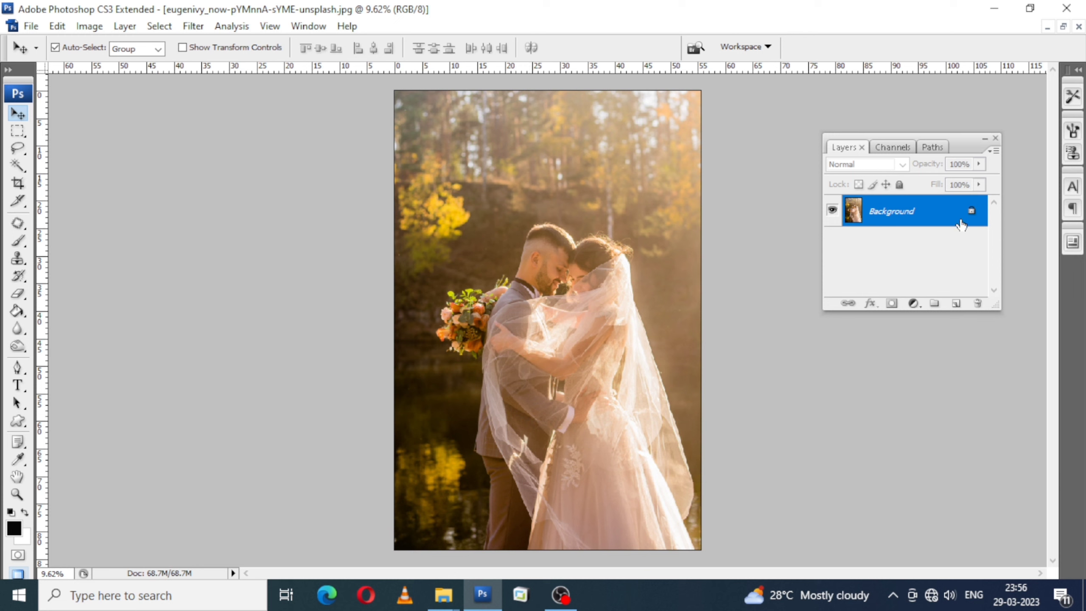
# - Duplicate the Background layer as Background copy and show the Image > Adjustments list
pyautogui.moveTo(960, 225); pyautogui.dragTo(956, 305)
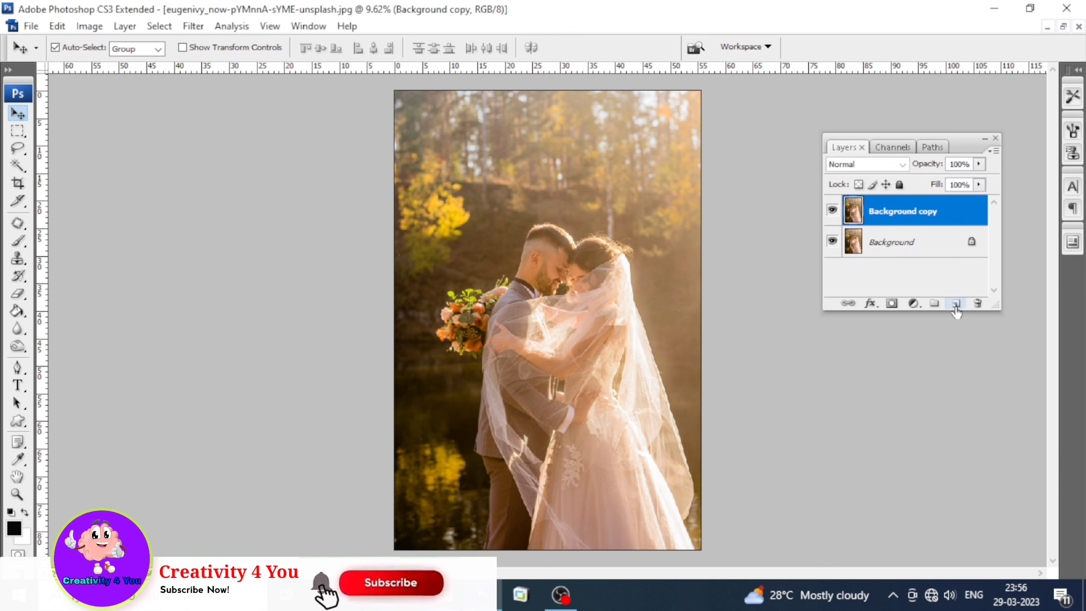
pyautogui.click(129, 31)
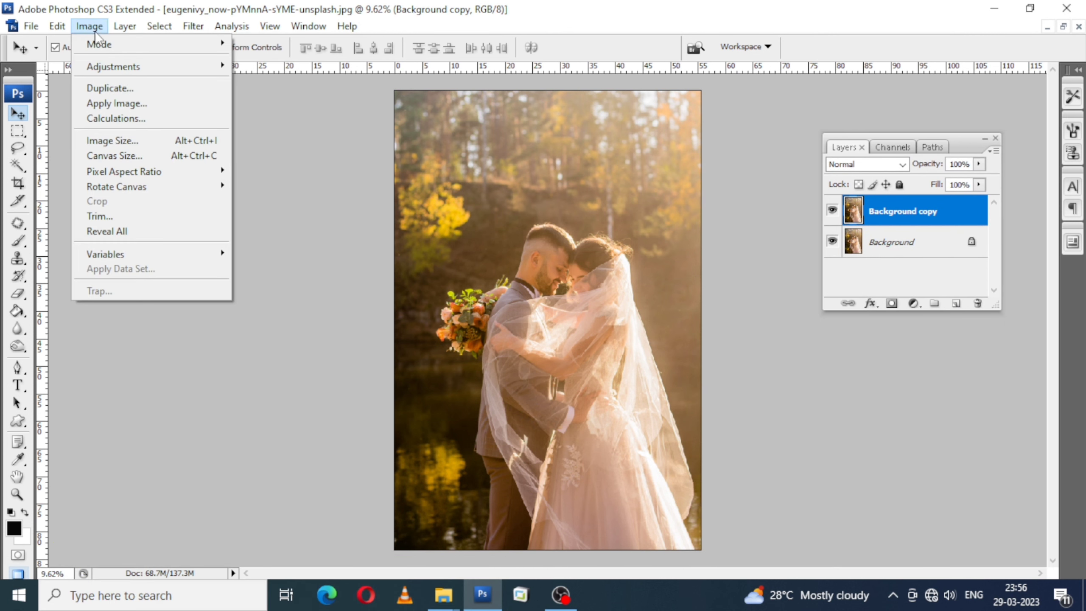
pyautogui.moveTo(113, 66)
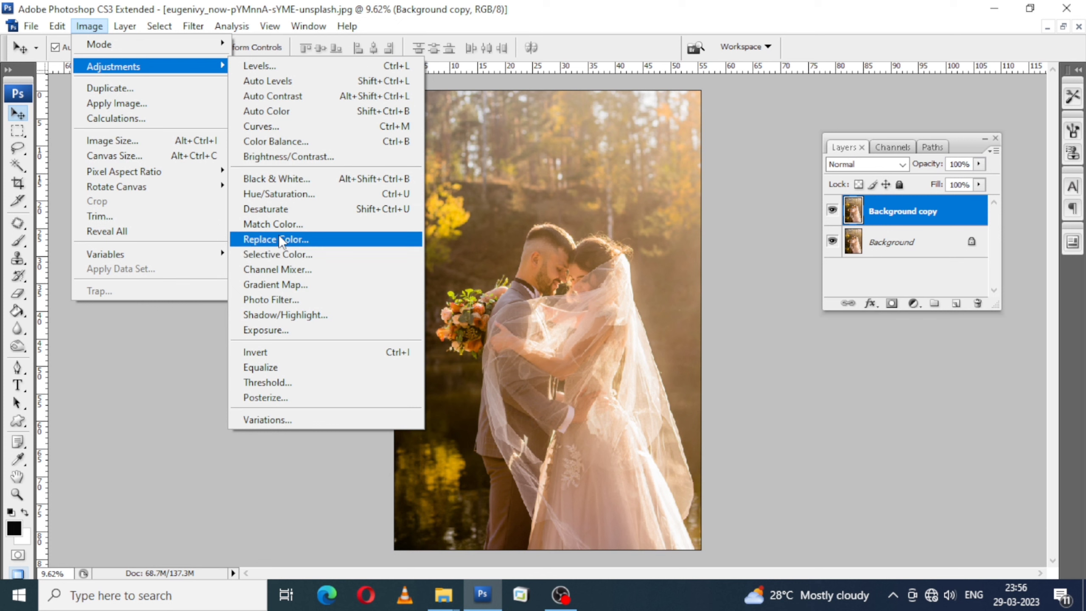
# - Apply Levels to Background copy with black input 17 and midtone 1.15
pyautogui.click(252, 67)
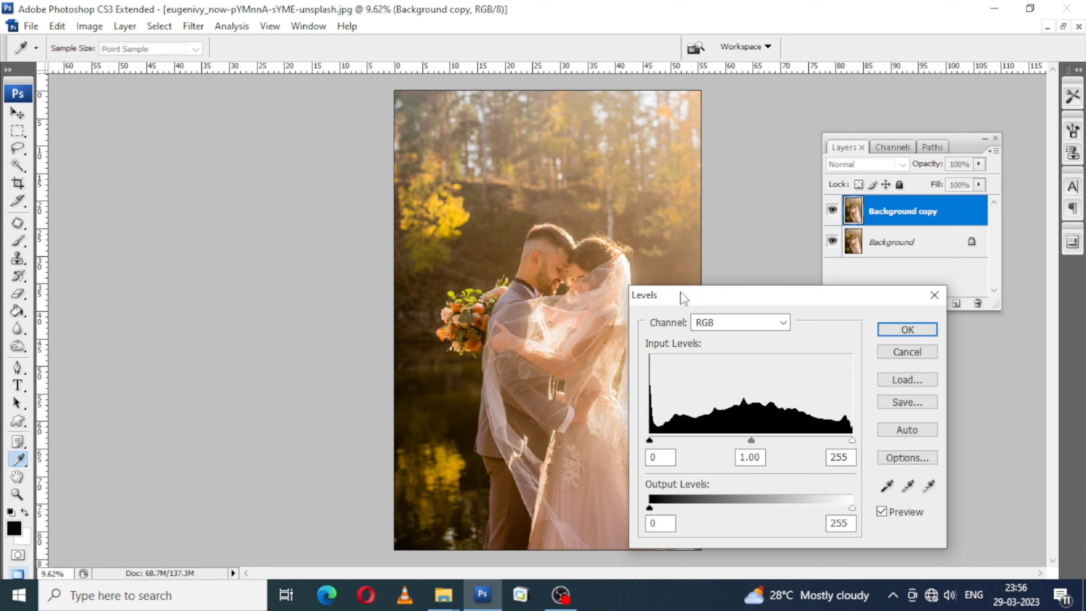
pyautogui.moveTo(684, 297); pyautogui.dragTo(799, 273)
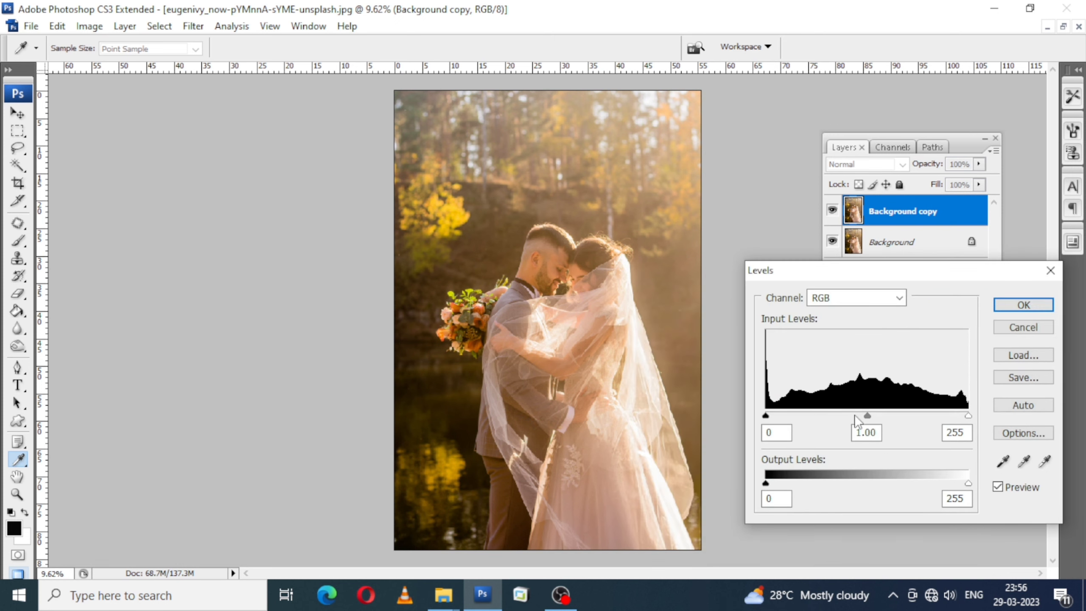
pyautogui.moveTo(866, 416); pyautogui.dragTo(857, 416)
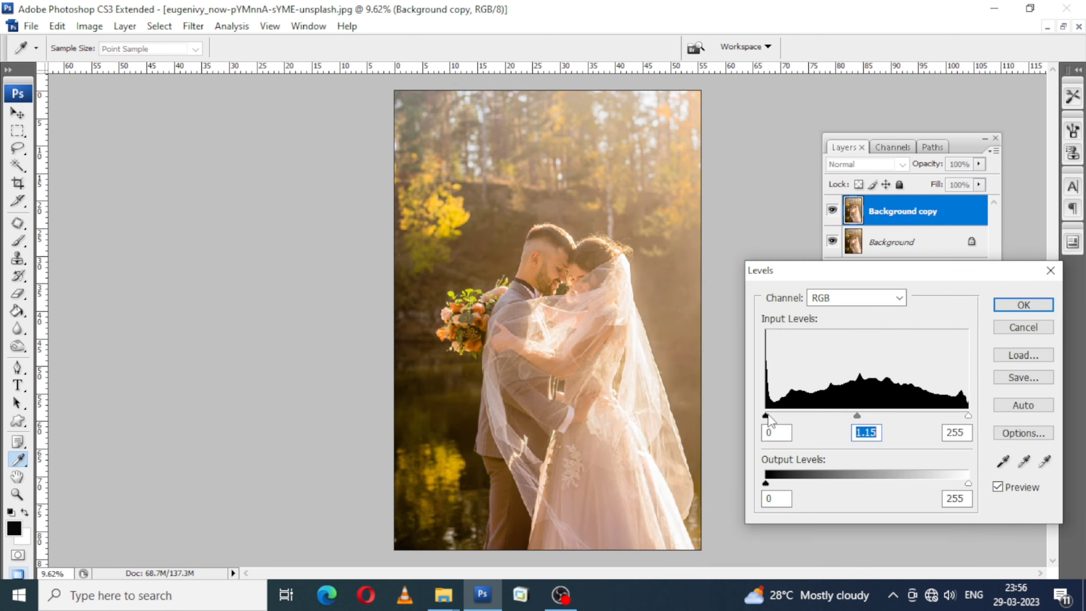
pyautogui.moveTo(766, 416); pyautogui.dragTo(779, 417)
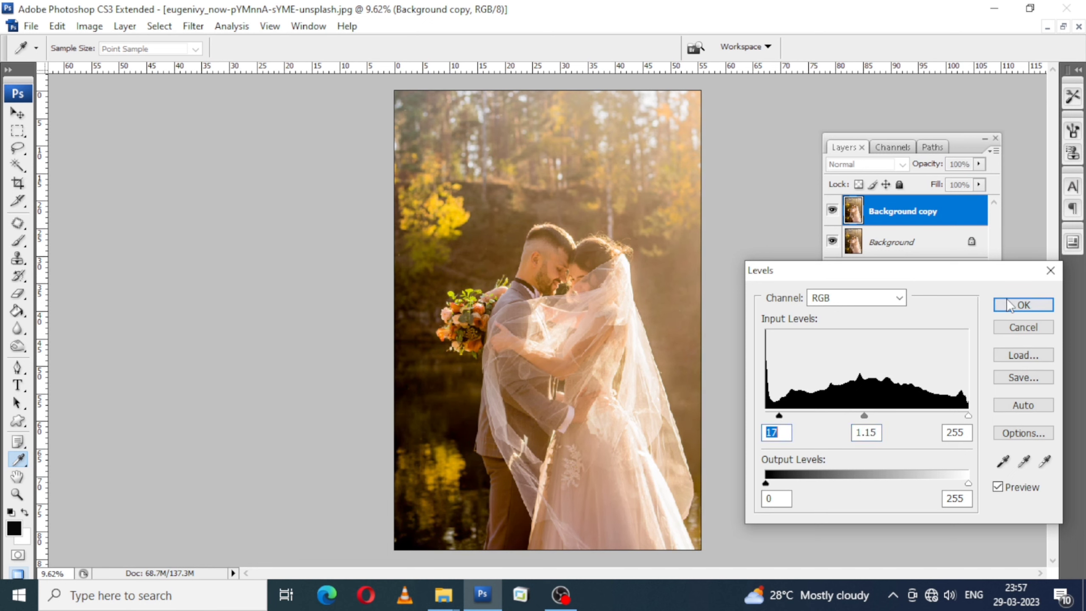
pyautogui.click(1022, 308)
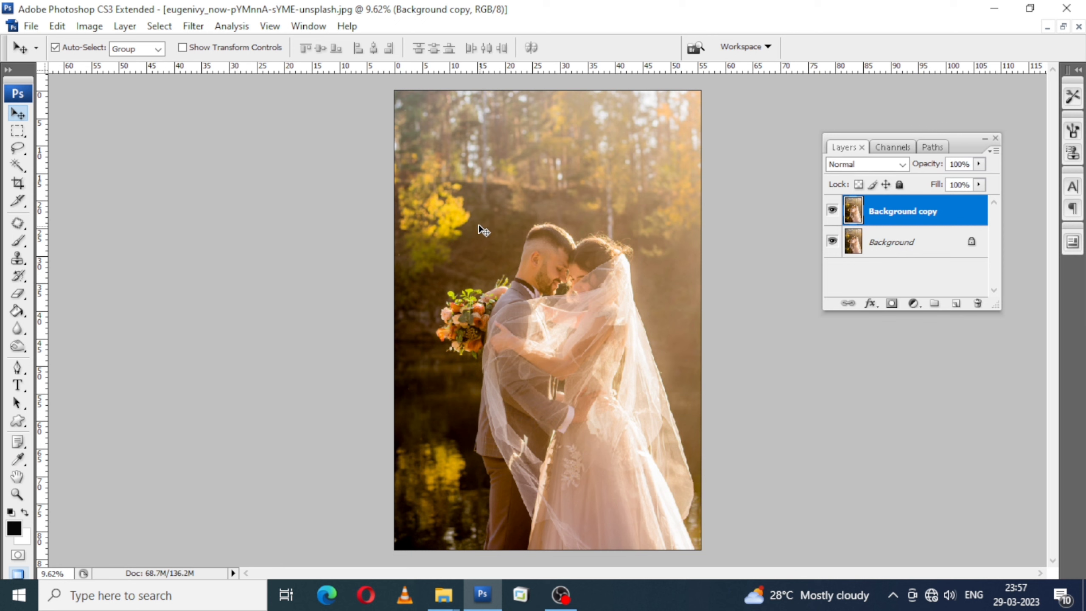
# - Zoom in on the couple's faces, then fit the whole photo back on screen
pyautogui.press('z')
pyautogui.moveTo(478, 227); pyautogui.dragTo(670, 368)
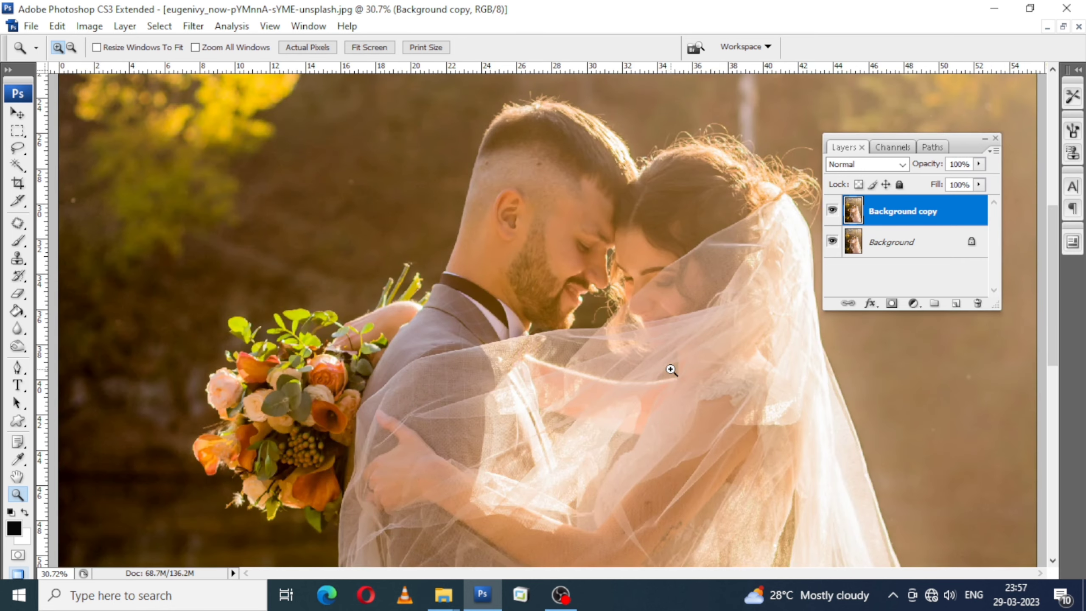
pyautogui.rightClick(633, 326)
pyautogui.click(670, 342)
pyautogui.rightClick(548, 277)
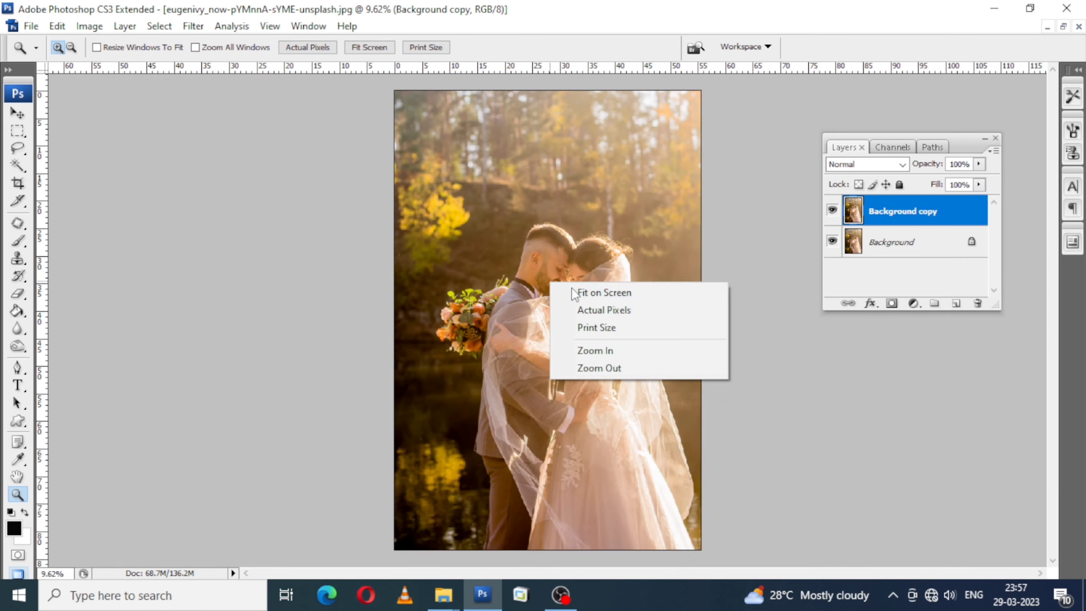
pyautogui.click(573, 294)
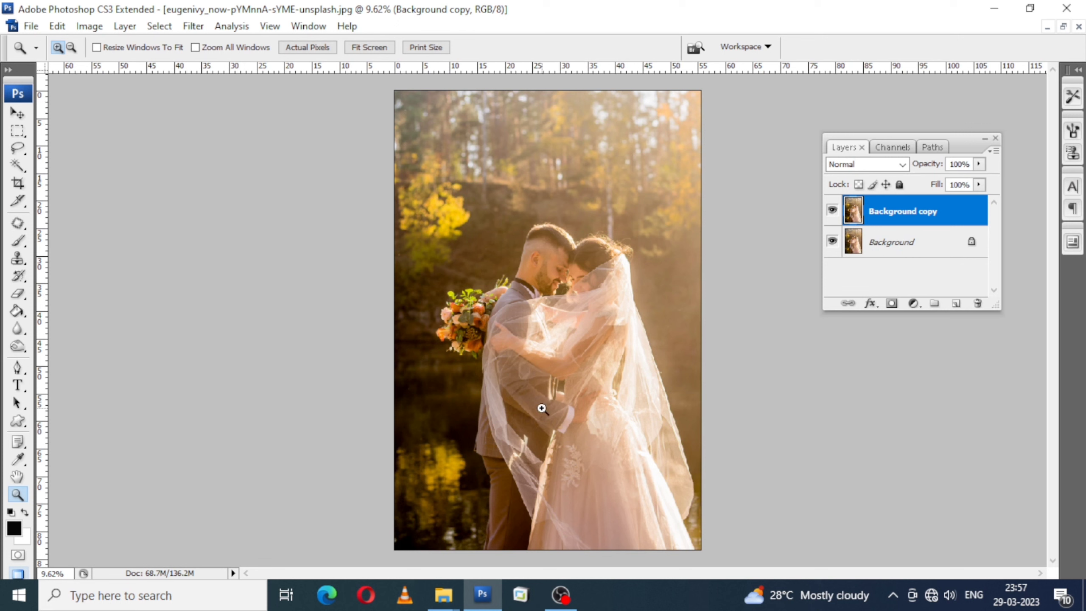
# - Delete the levelled Background copy and duplicate Background again as a fresh copy
pyautogui.press('Delete')
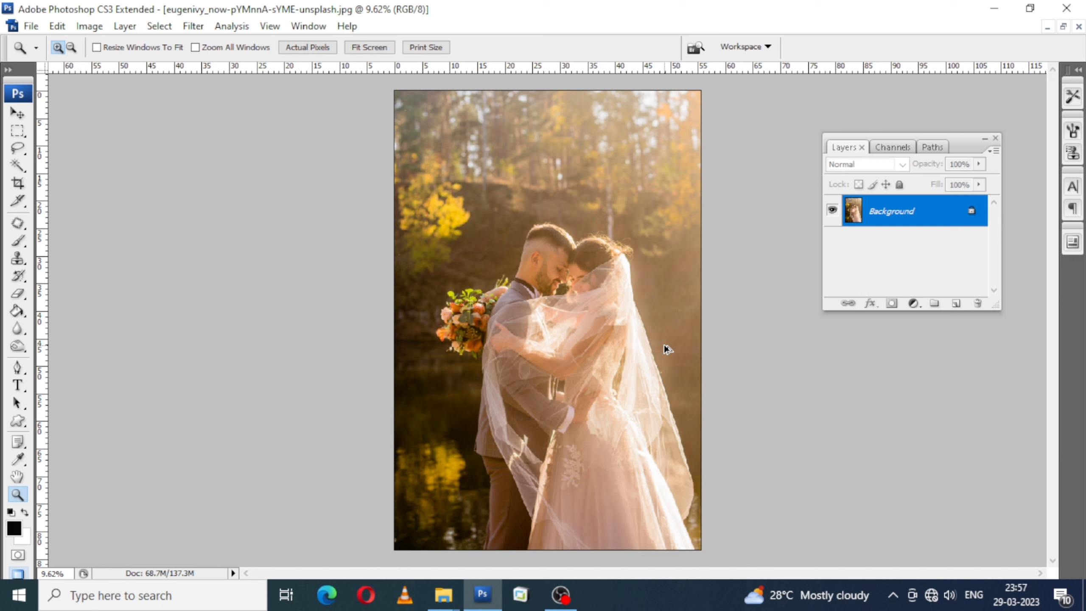
pyautogui.press('v')
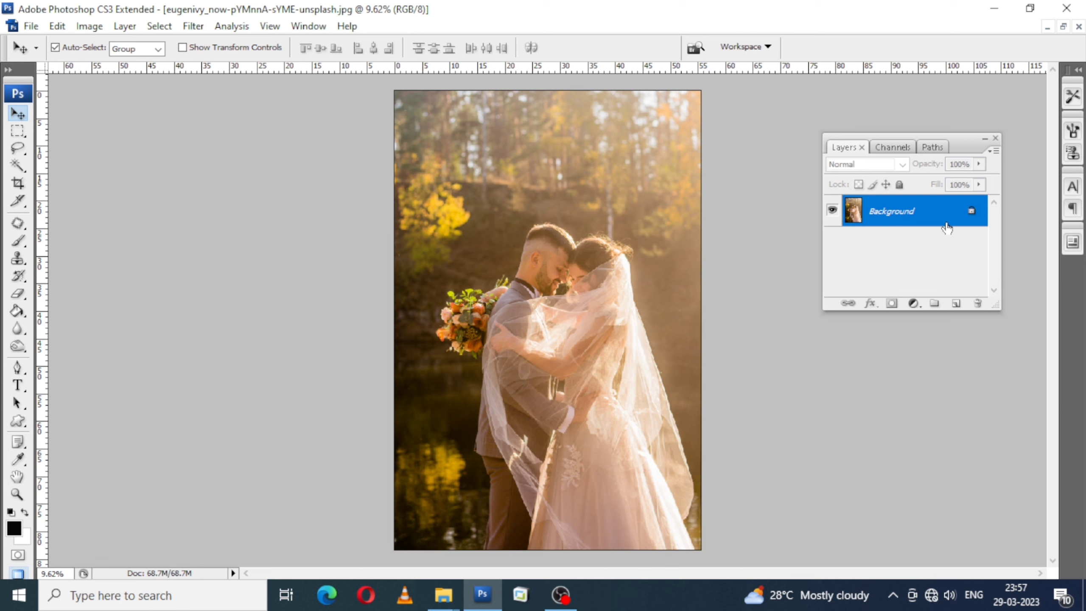
pyautogui.moveTo(946, 228); pyautogui.dragTo(959, 305)
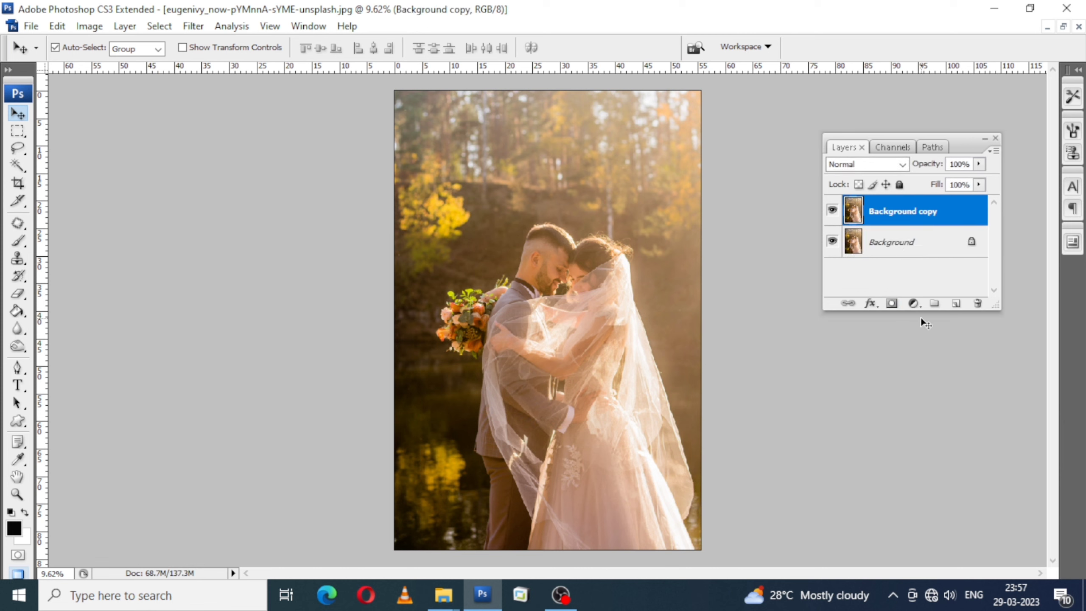
# - Add a Levels adjustment layer with black input 15 and midtone 1.18, discarding a stray Curves
pyautogui.click(914, 303)
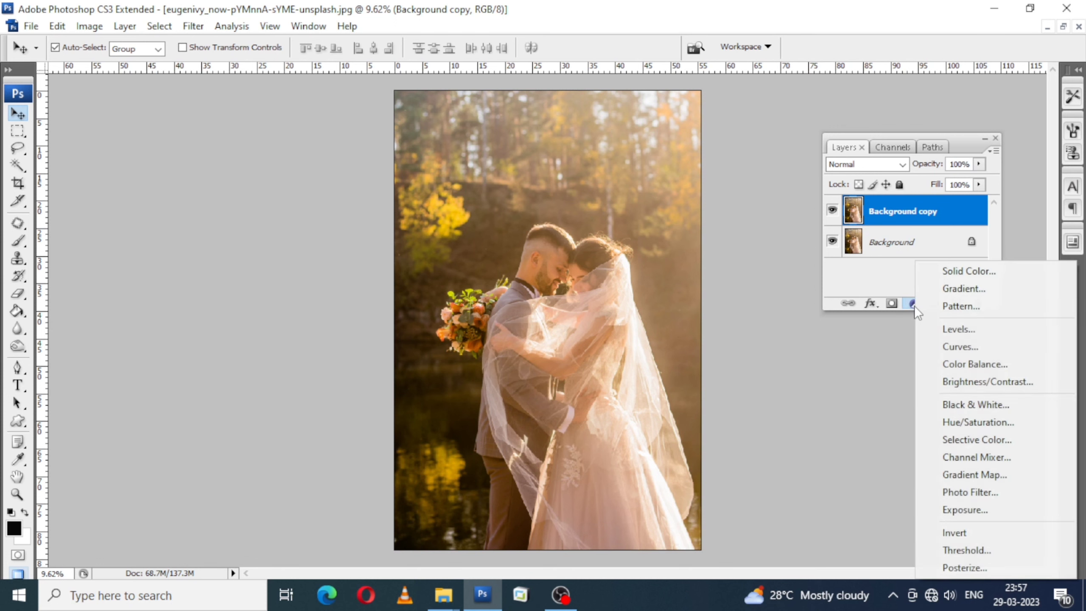
pyautogui.click(947, 346)
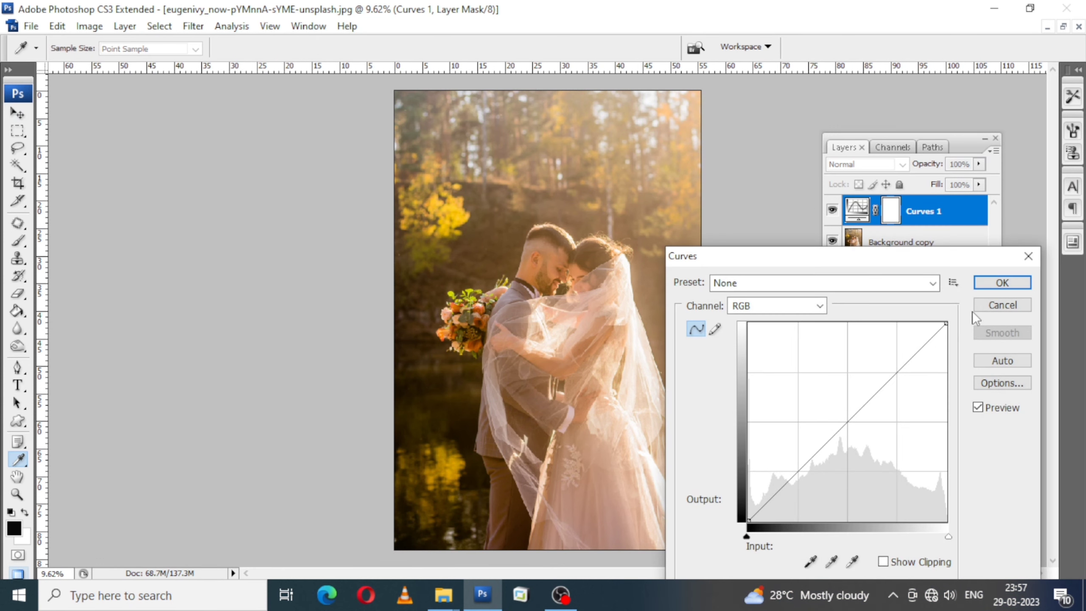
pyautogui.click(1000, 305)
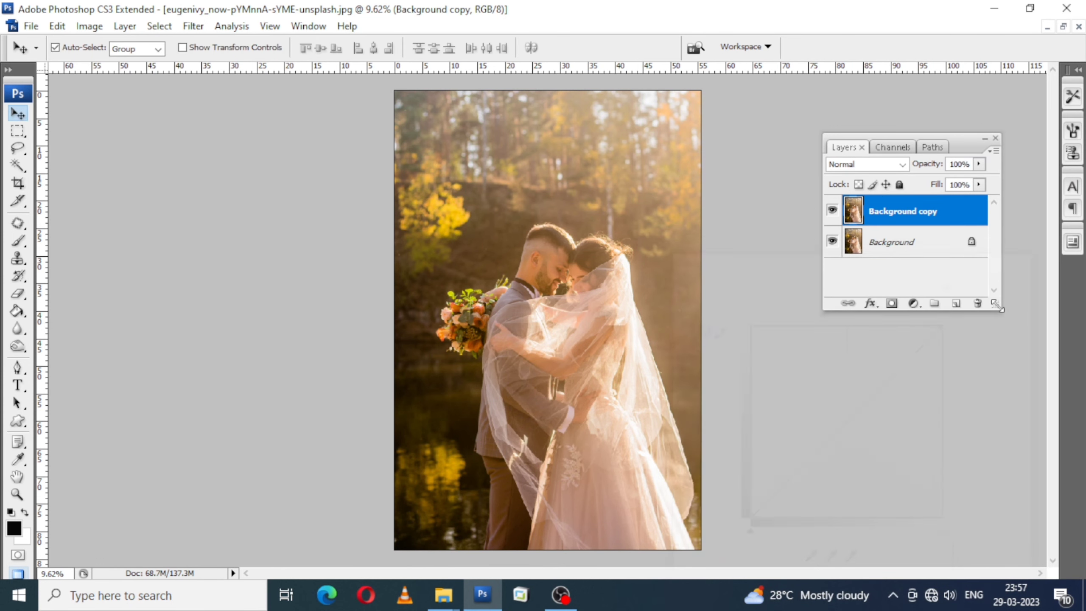
pyautogui.click(913, 304)
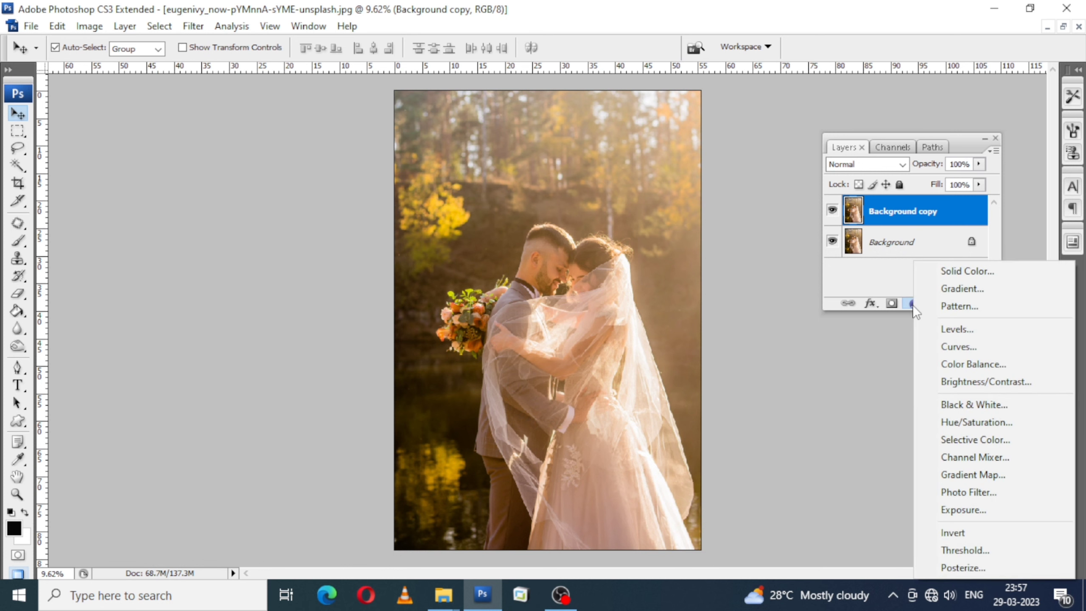
pyautogui.click(961, 330)
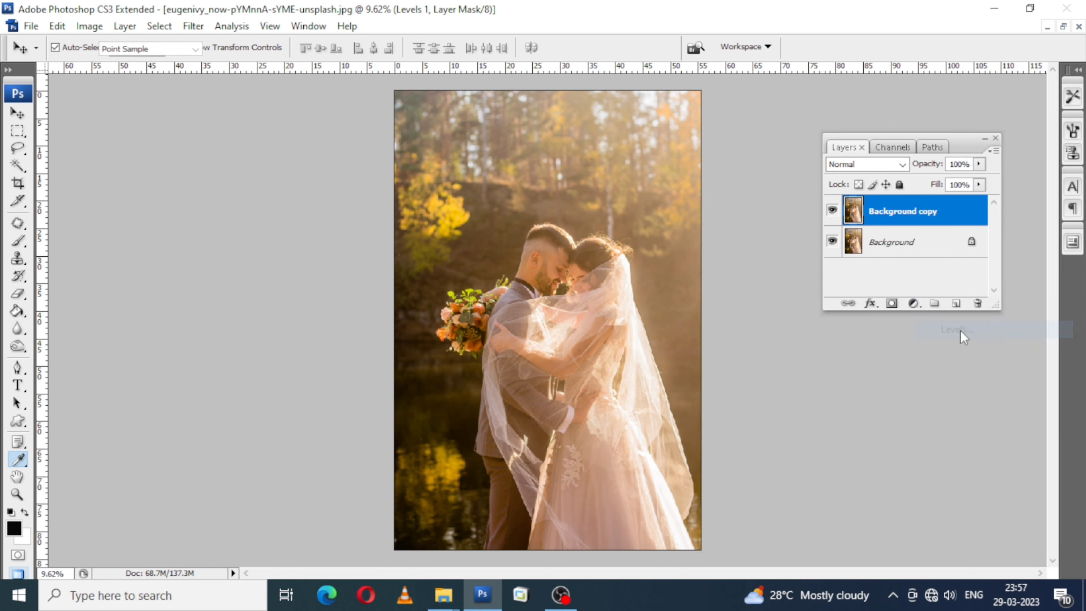
pyautogui.moveTo(787, 402); pyautogui.dragTo(776, 402)
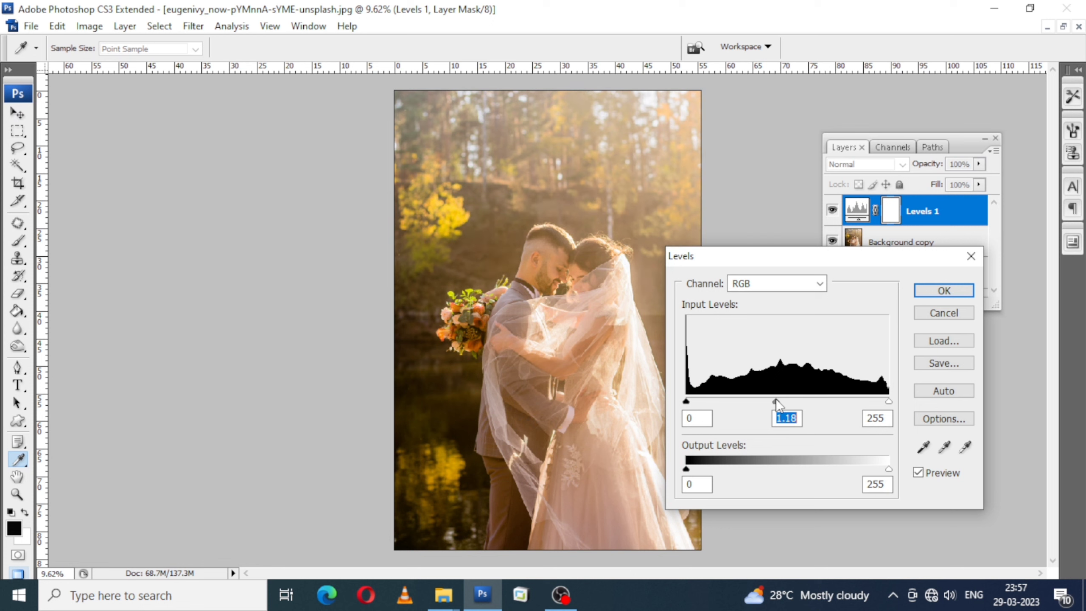
pyautogui.moveTo(687, 402); pyautogui.dragTo(698, 402)
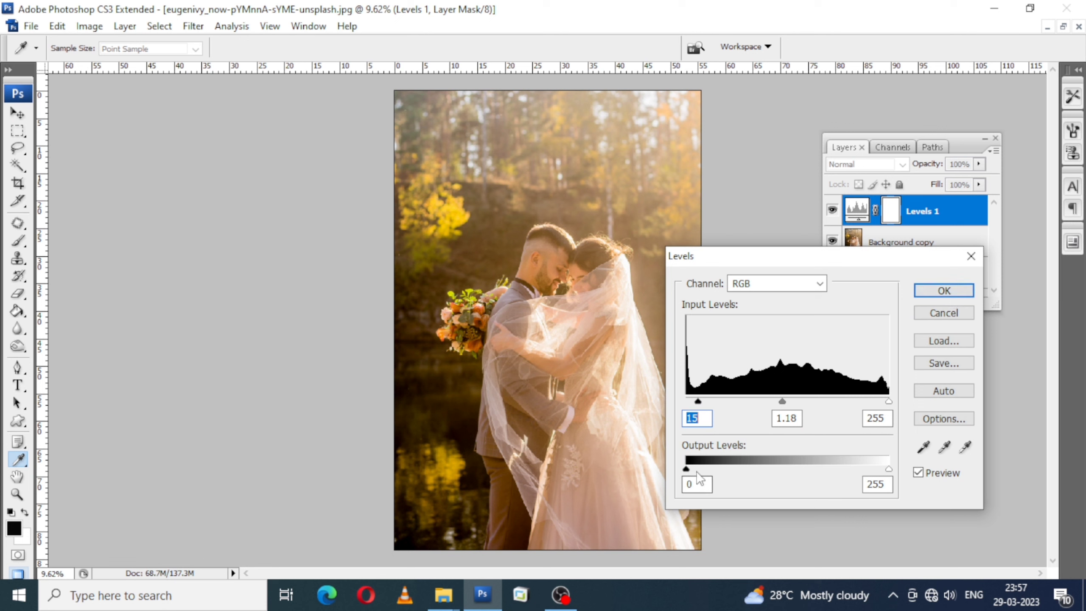
pyautogui.click(952, 290)
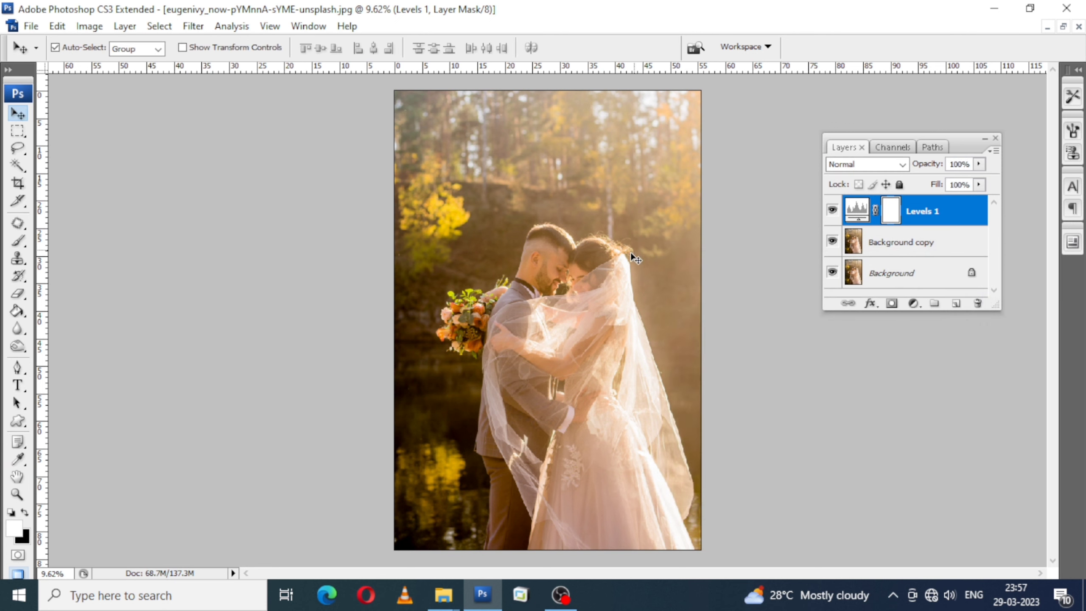
# - Add a Selective Color adjustment layer setting Blacks to +8% black
pyautogui.click(913, 304)
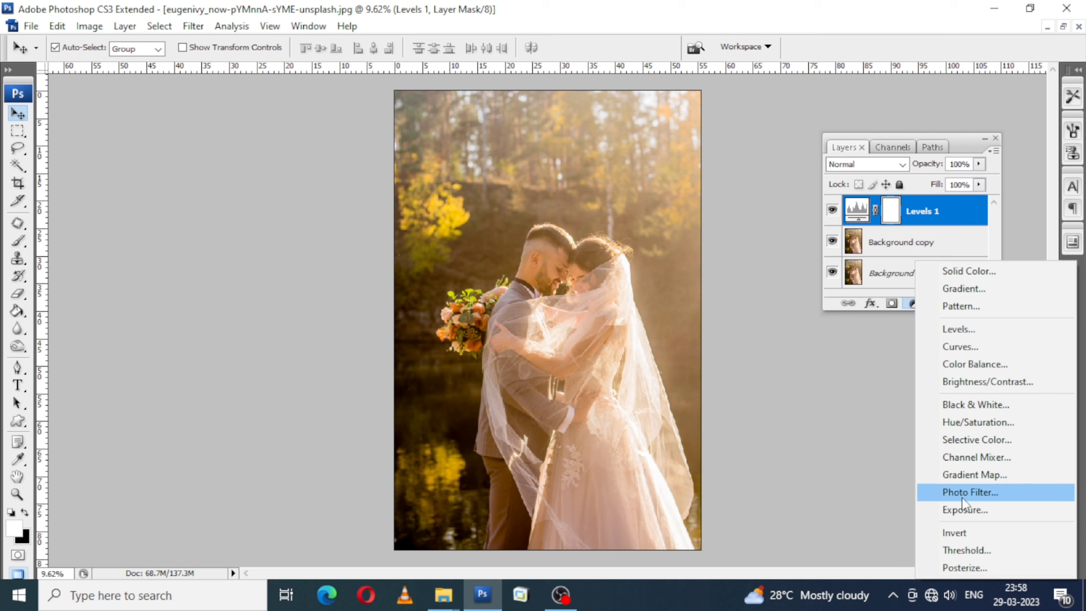
pyautogui.click(970, 440)
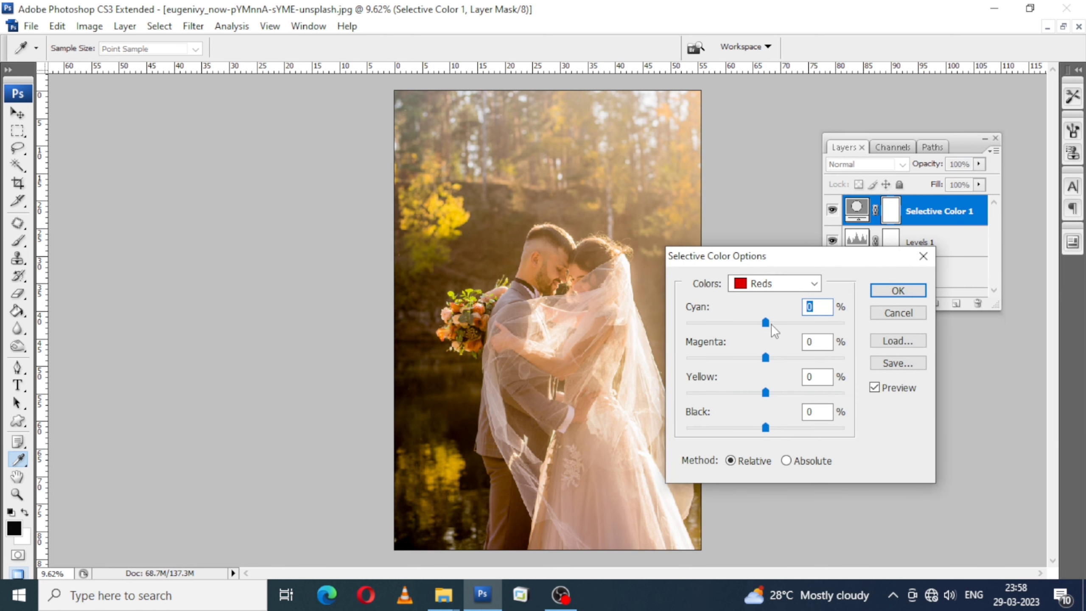
pyautogui.click(813, 283)
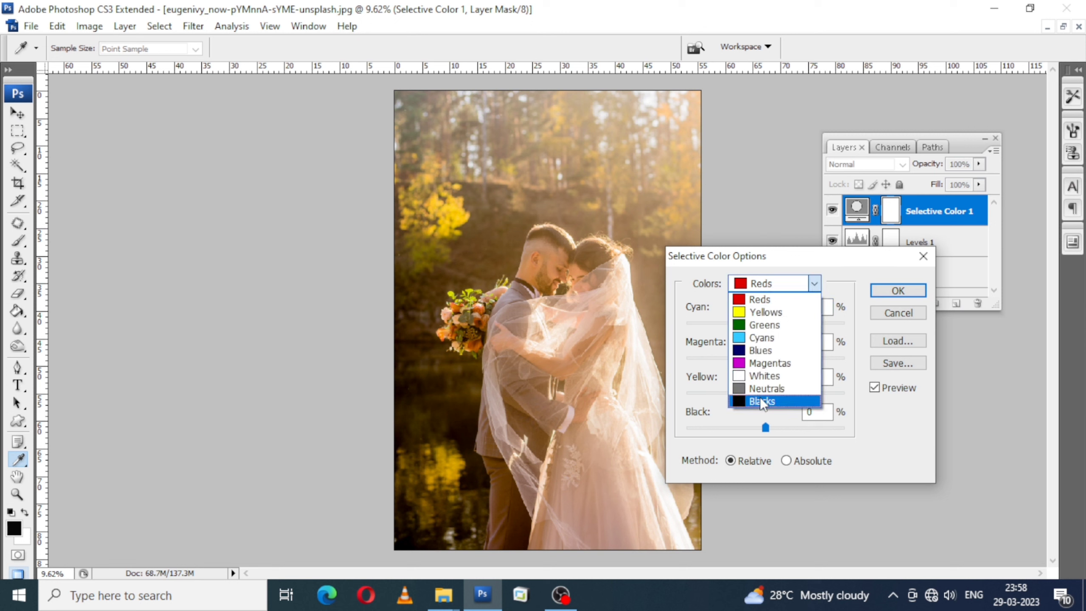
pyautogui.click(762, 402)
pyautogui.moveTo(765, 426); pyautogui.dragTo(775, 427)
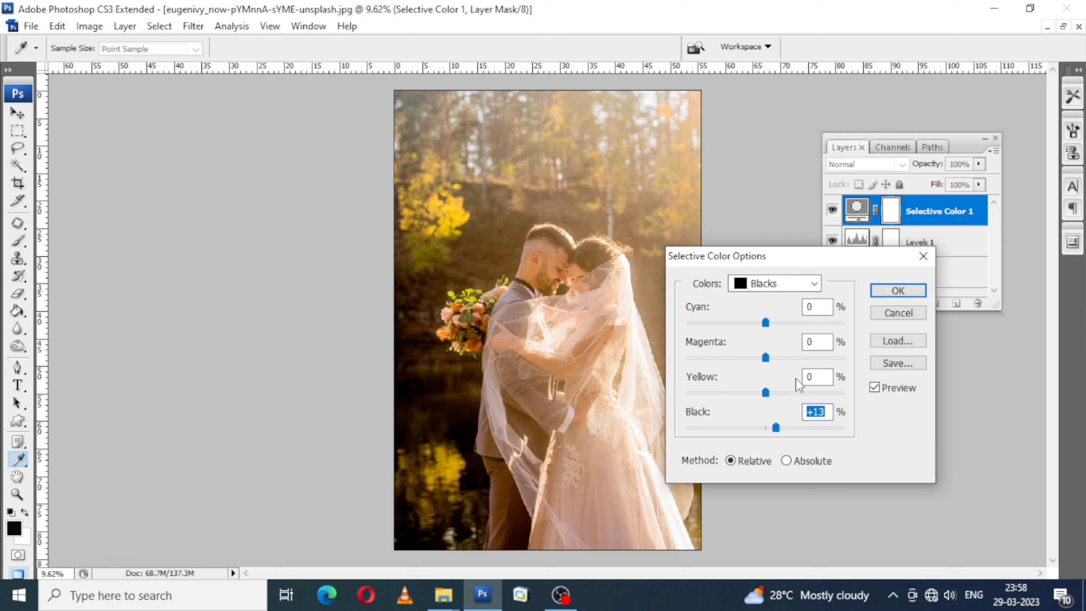
pyautogui.click(893, 291)
# - Above Background copy, add a Color Balance layer with midtones -14, 0, +16
pyautogui.hotkey('alt', '[')
pyautogui.hotkey('alt', '[')
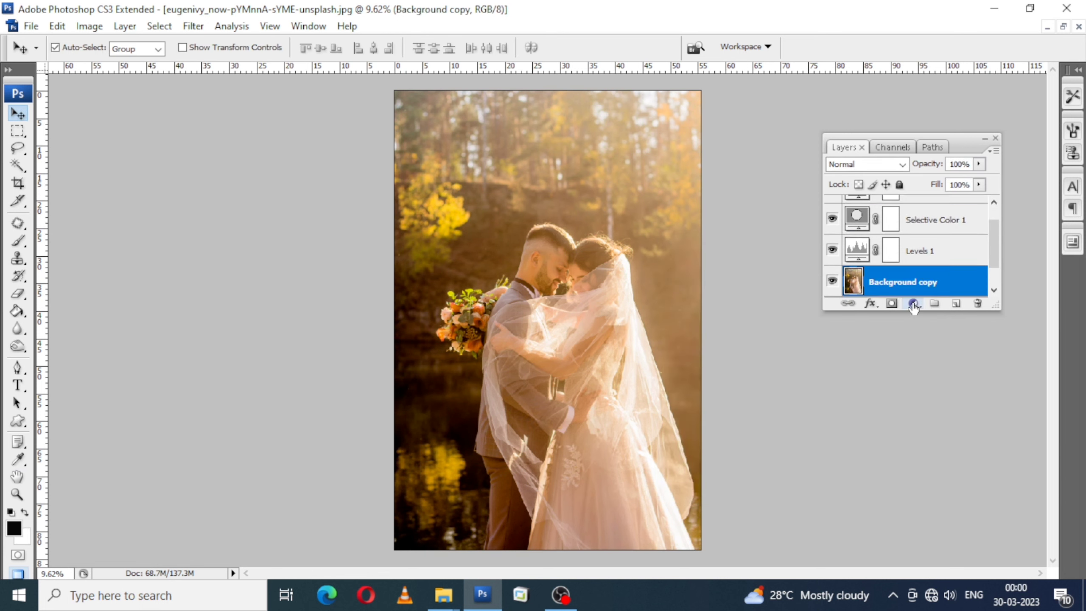
pyautogui.click(913, 303)
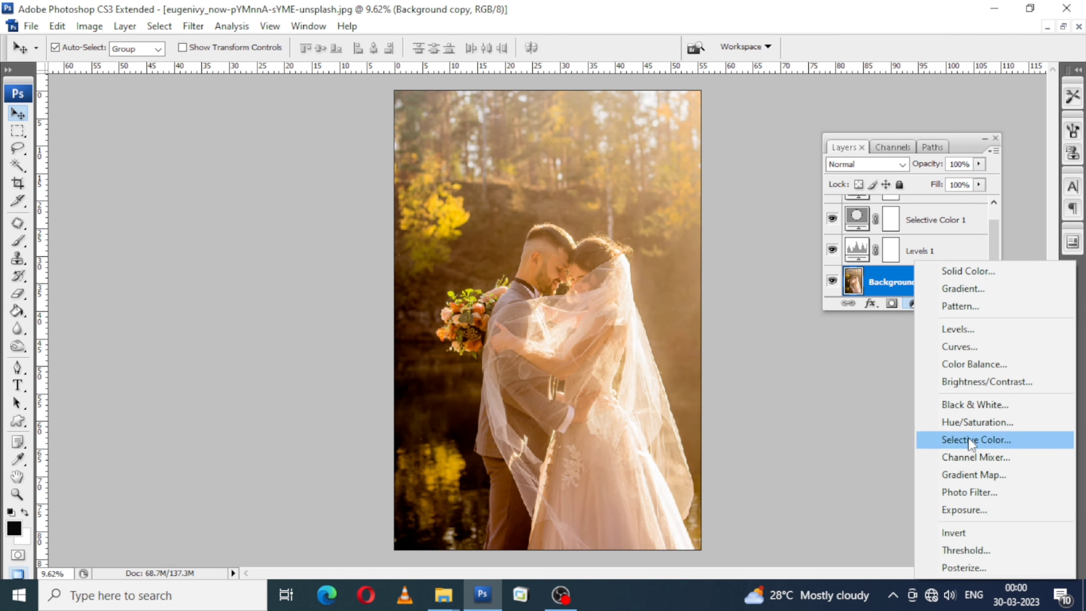
pyautogui.click(971, 370)
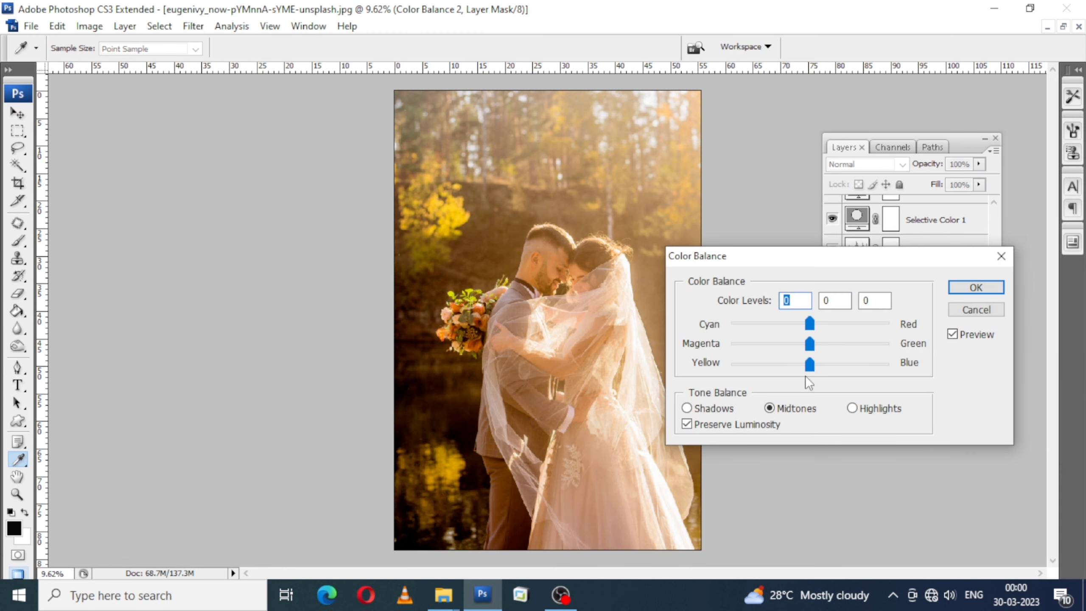
pyautogui.moveTo(815, 368)
pyautogui.mouseDown()
pyautogui.moveTo(829, 368)
pyautogui.moveTo(815, 365)
pyautogui.mouseUp()
pyautogui.moveTo(810, 324)
pyautogui.mouseDown()
pyautogui.moveTo(778, 329)
pyautogui.moveTo(808, 328)
pyautogui.mouseUp()
pyautogui.click(797, 325)
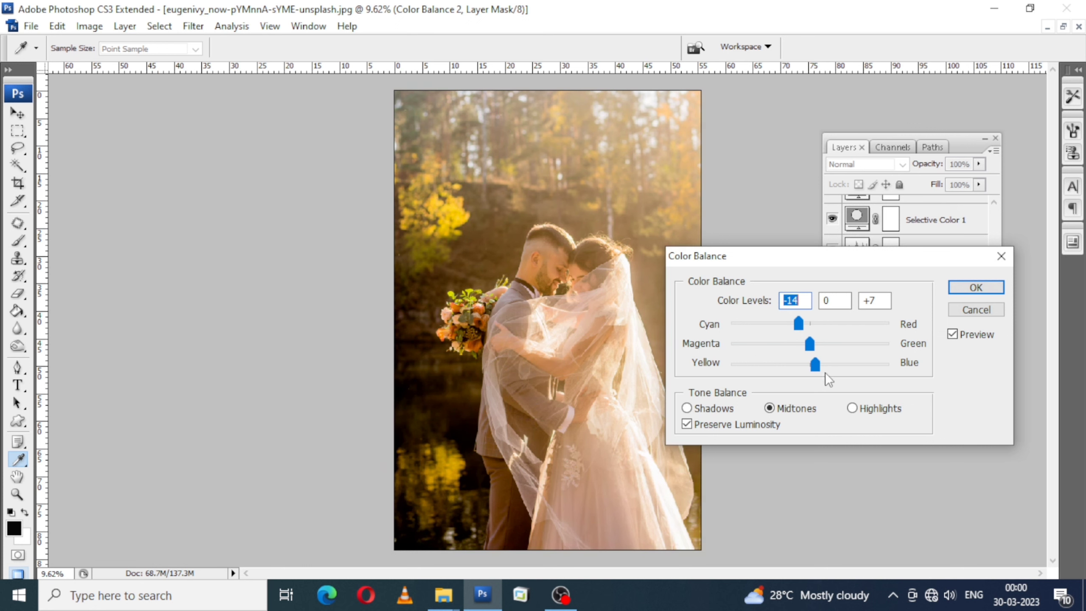
pyautogui.moveTo(825, 368); pyautogui.dragTo(823, 368)
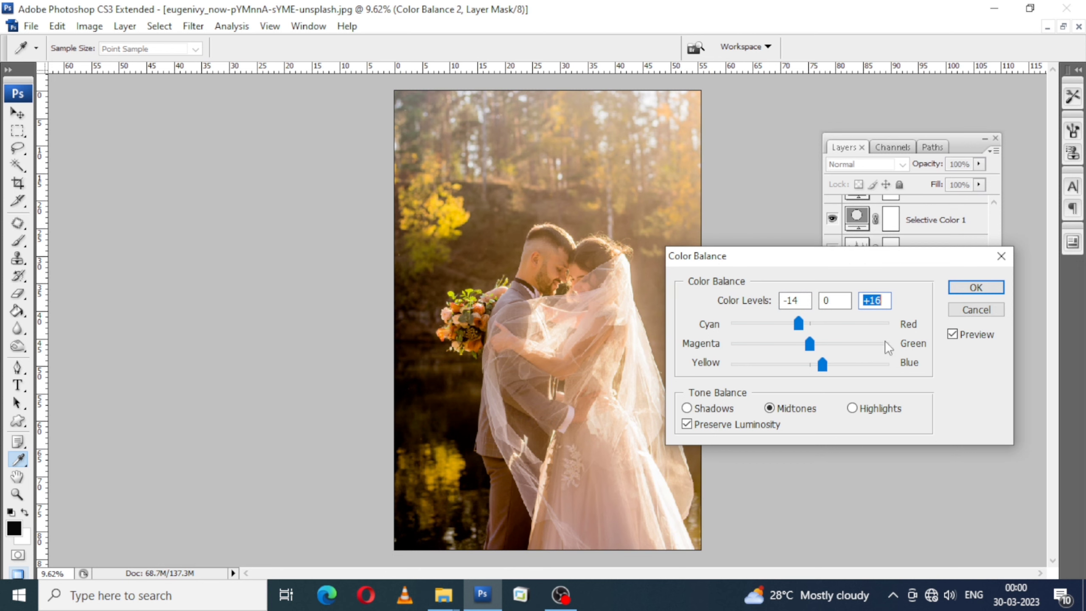
pyautogui.click(955, 290)
# - Add a Brightness/Contrast adjustment layer with brightness +11 and contrast +20
pyautogui.click(912, 303)
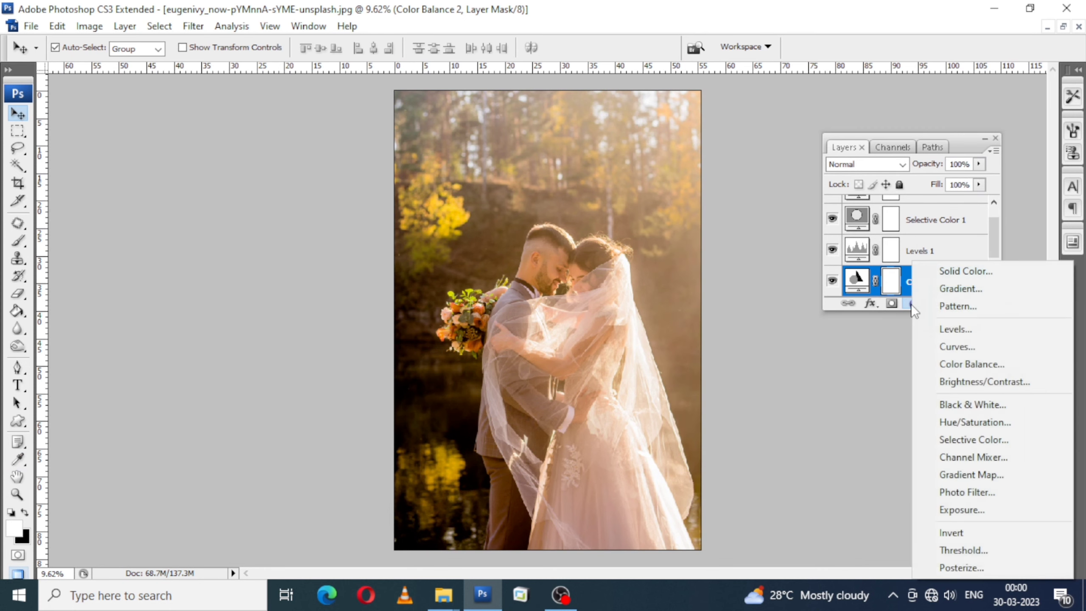
pyautogui.click(944, 380)
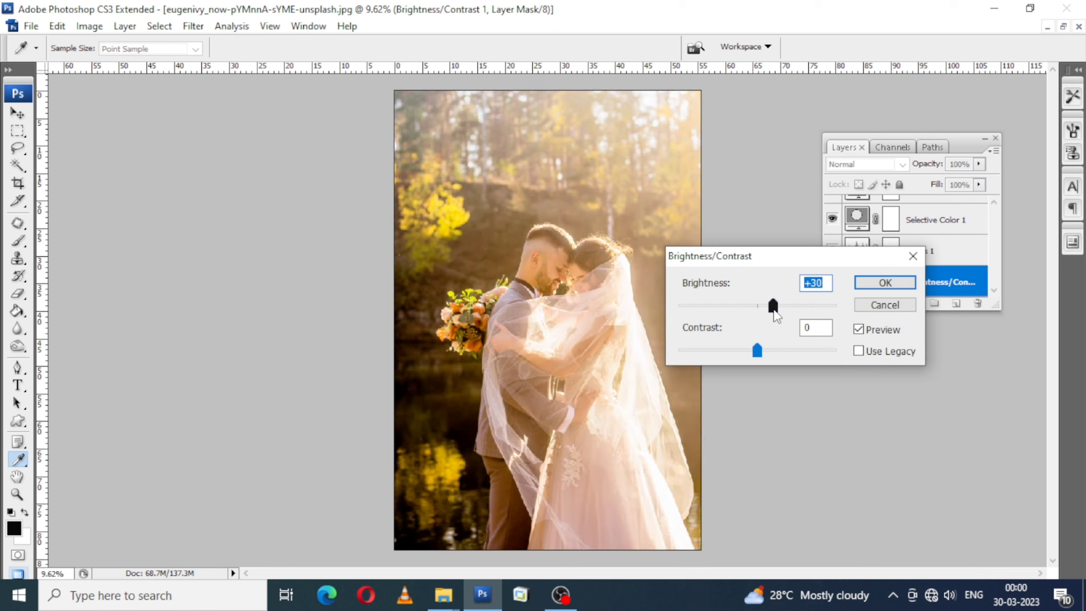
pyautogui.moveTo(758, 307); pyautogui.dragTo(764, 313)
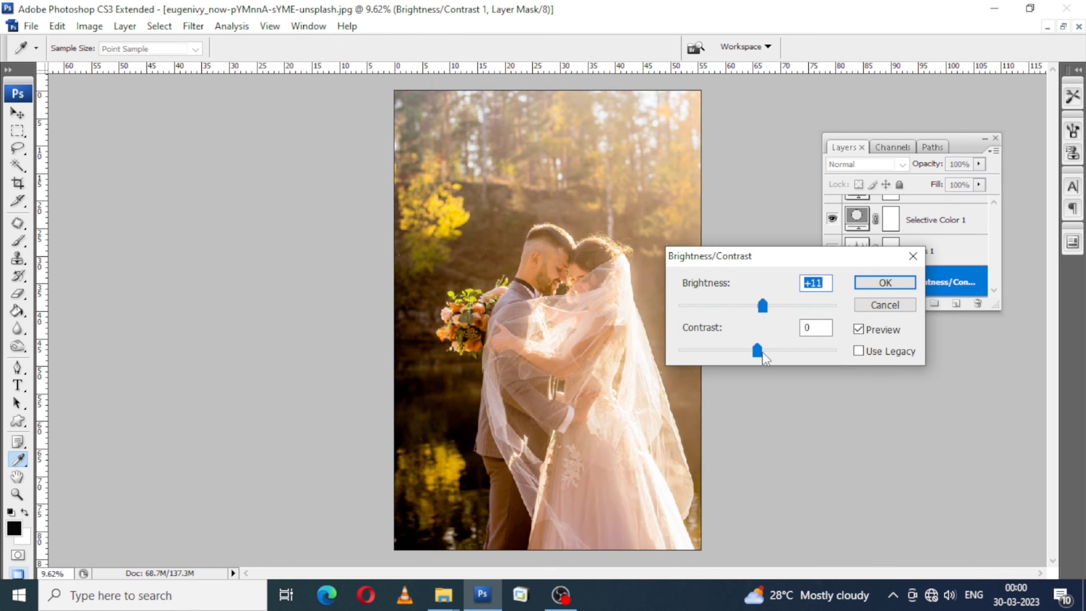
pyautogui.moveTo(763, 354); pyautogui.dragTo(773, 355)
pyautogui.click(876, 284)
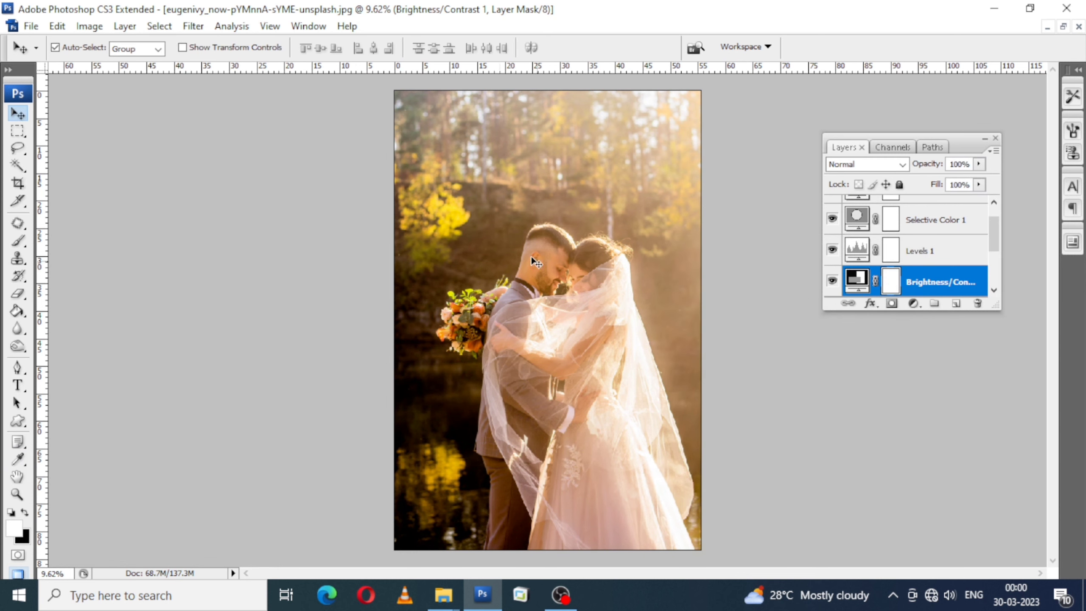
# - Check the faces up close, refit the view, and enlarge the Layers panel to list all layers
pyautogui.press('z')
pyautogui.moveTo(487, 236); pyautogui.dragTo(704, 360)
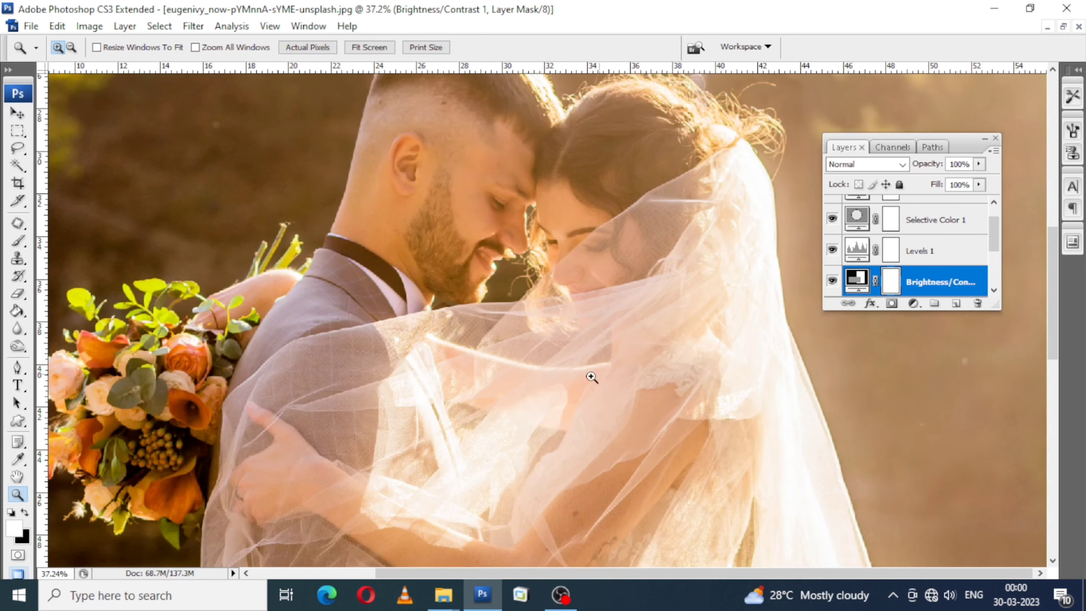
pyautogui.hotkey('ctrl', '0')
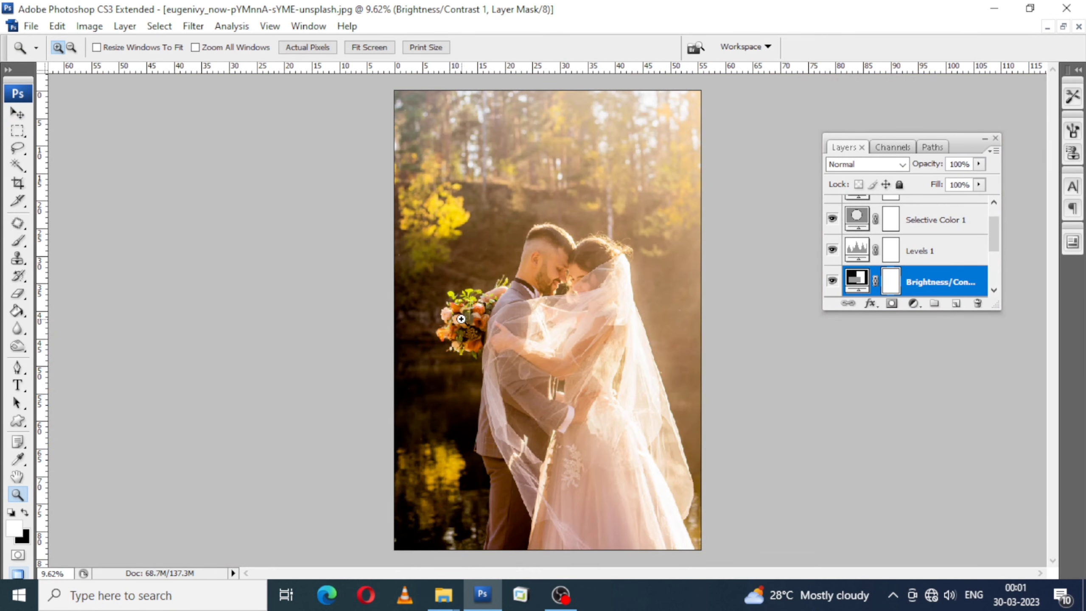
pyautogui.press('v')
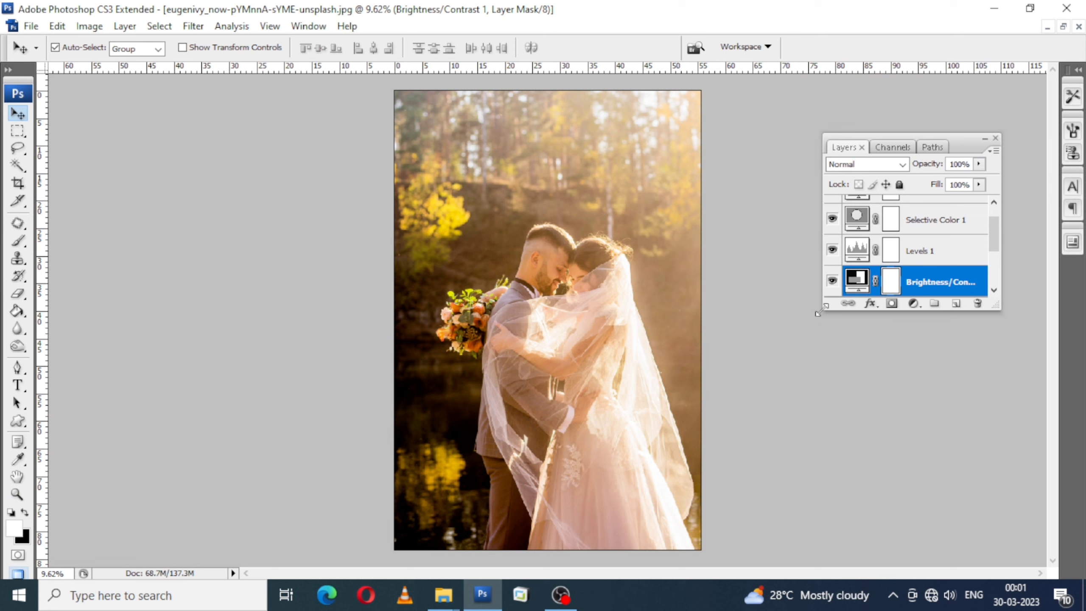
pyautogui.moveTo(822, 309); pyautogui.dragTo(792, 510)
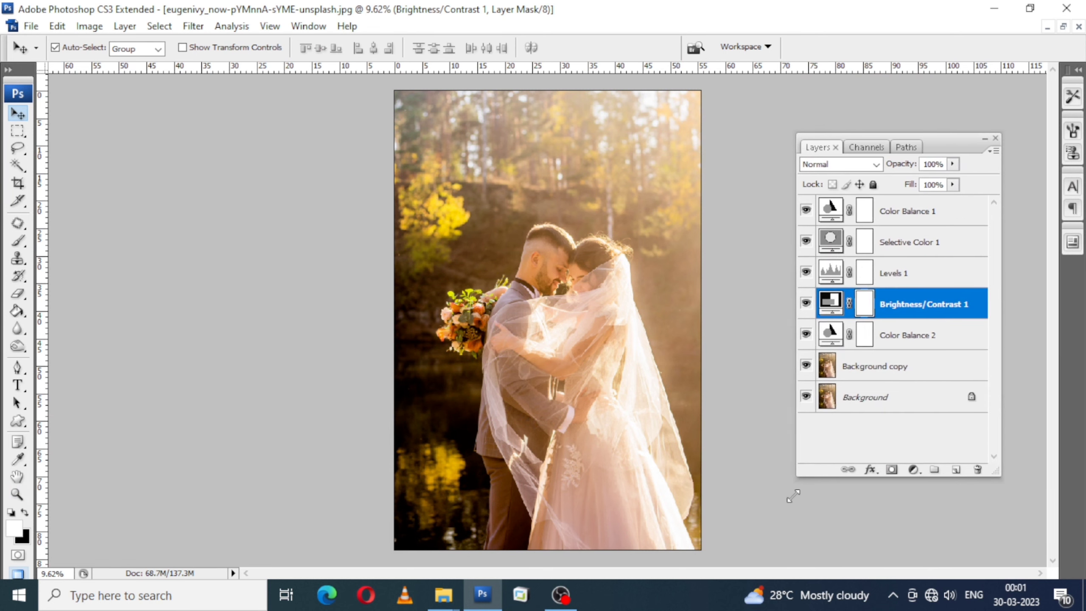
# - Select the layers from Color Balance 1 to Background copy, undoing an accidental Flatten Image
pyautogui.click(898, 211)
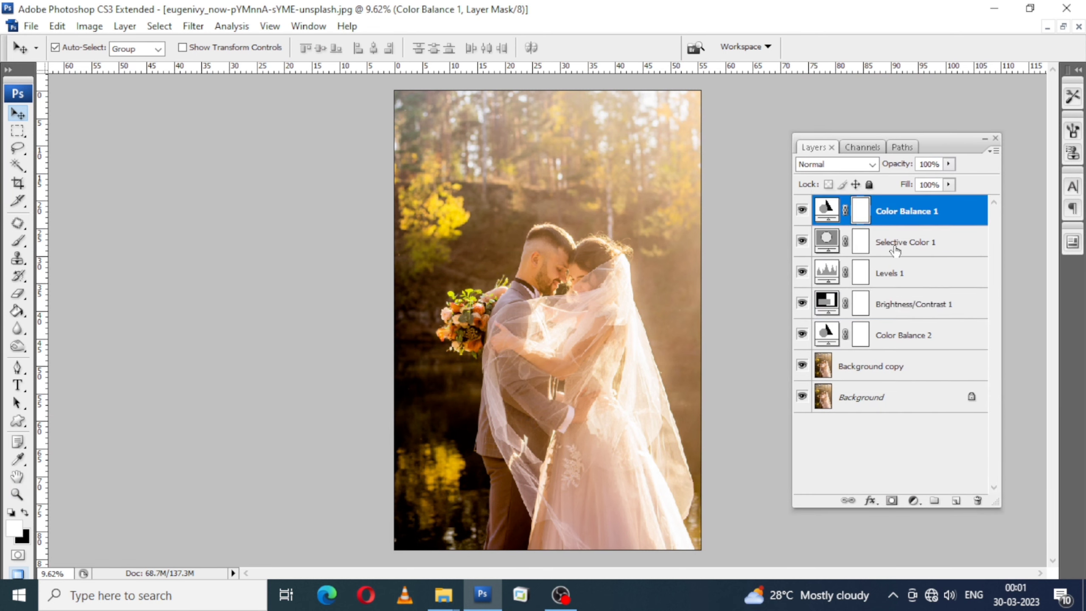
pyautogui.keyDown('shift'); pyautogui.click(885, 377); pyautogui.keyUp('shift')
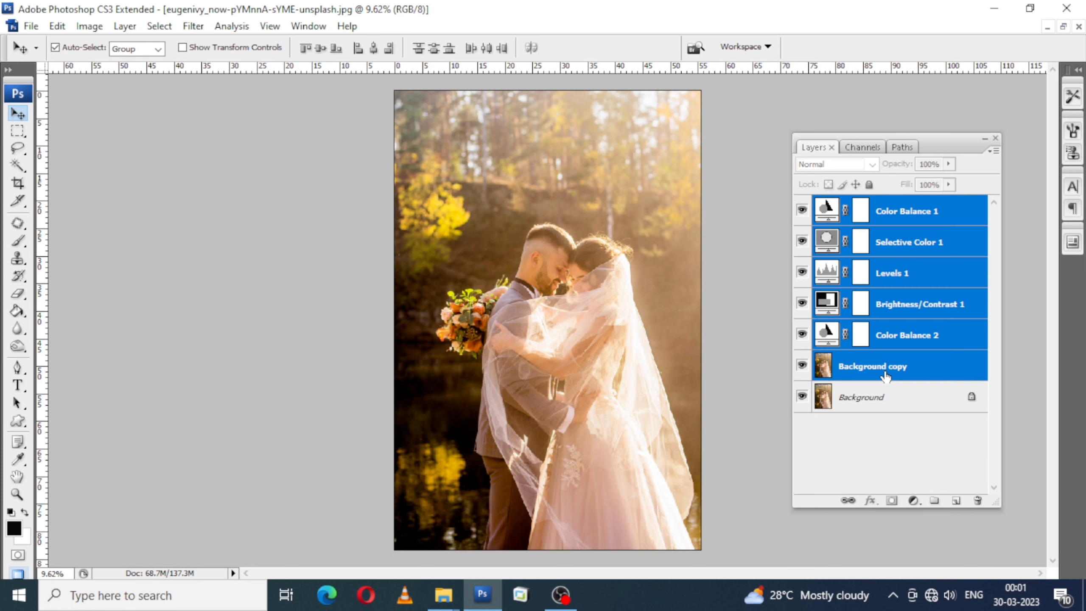
pyautogui.rightClick(924, 370)
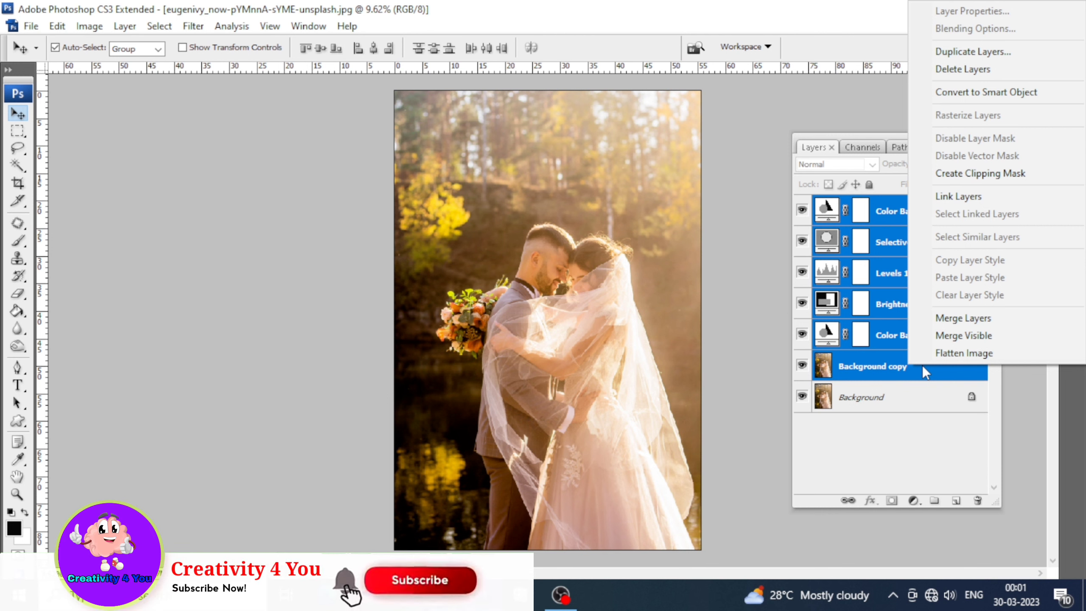
pyautogui.click(949, 338)
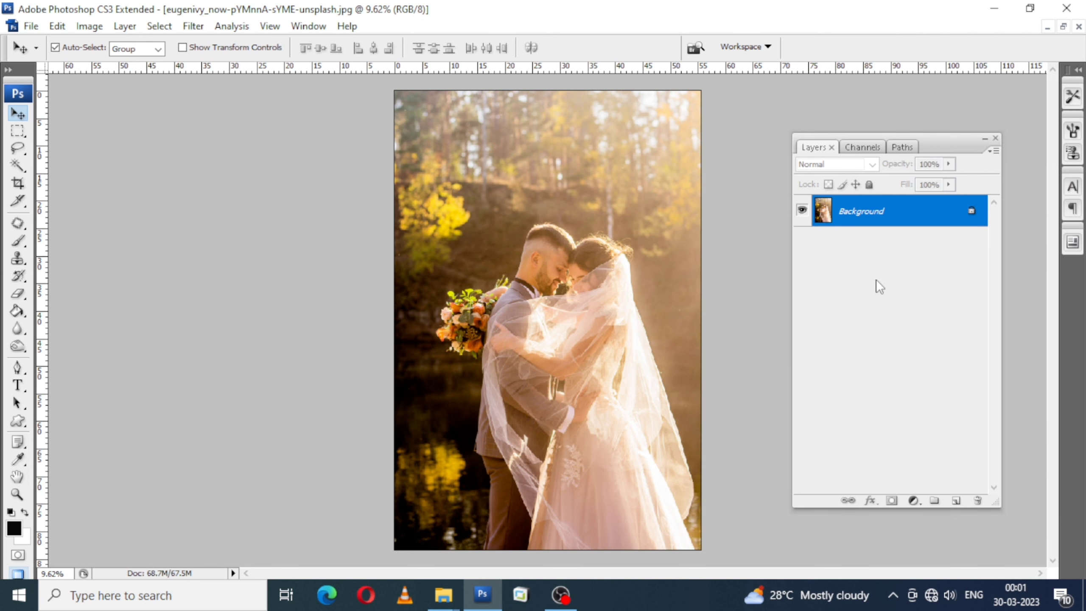
pyautogui.hotkey('ctrl', 'z')
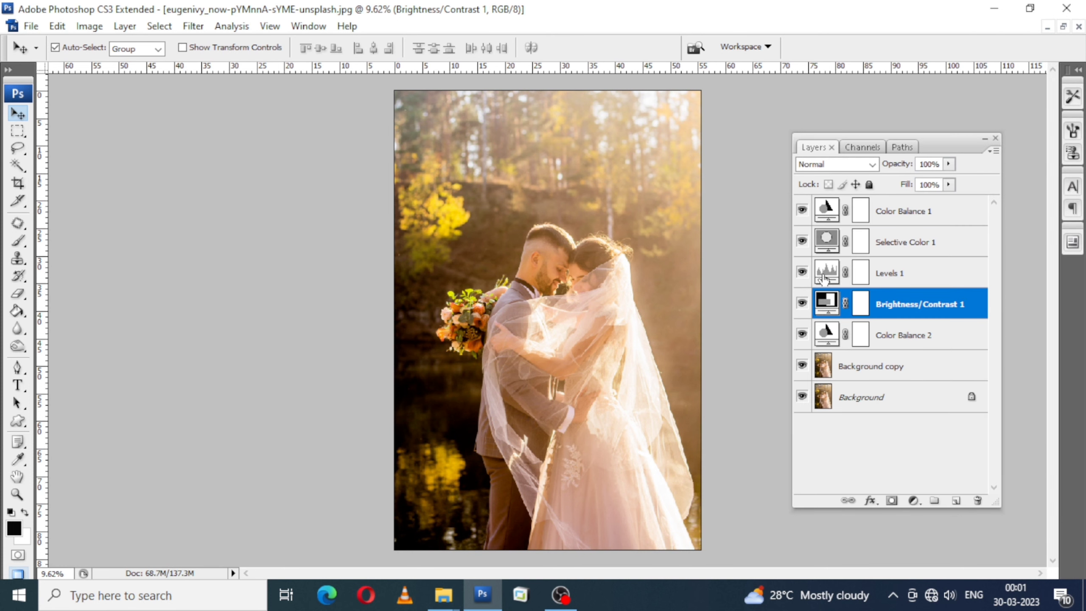
# - Merge Color Balance 1 through Background copy into a single layer
pyautogui.click(945, 216)
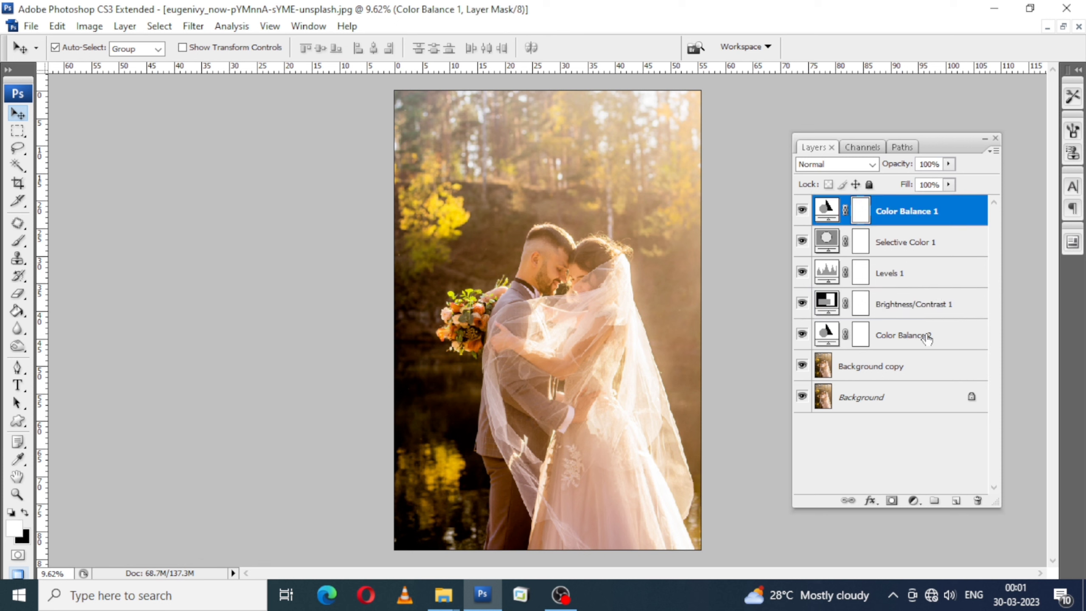
pyautogui.keyDown('shift'); pyautogui.click(920, 343); pyautogui.keyUp('shift')
pyautogui.keyDown('shift'); pyautogui.click(896, 372); pyautogui.keyUp('shift')
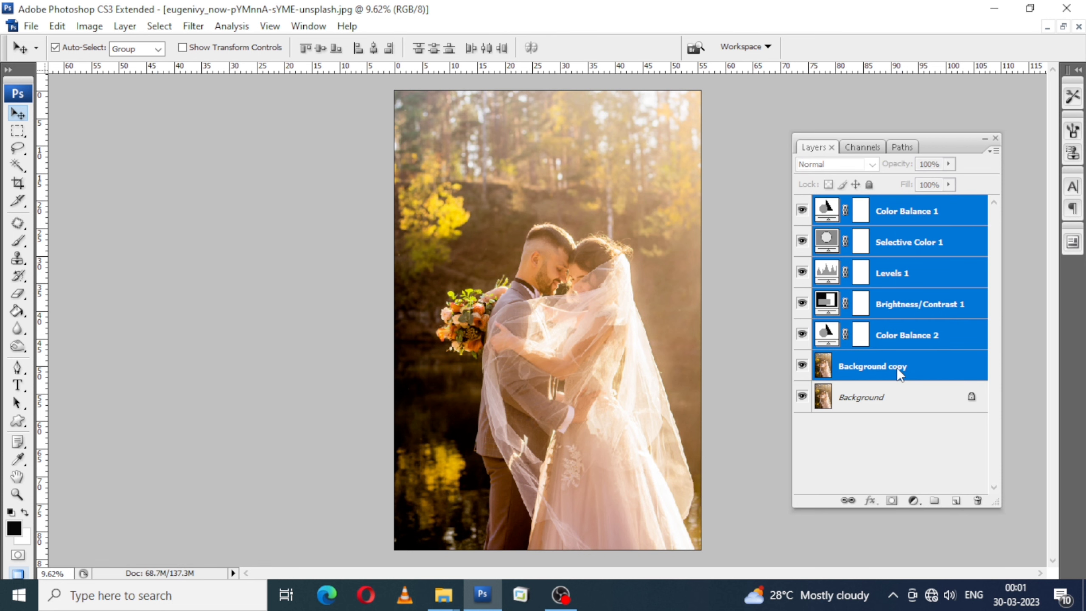
pyautogui.rightClick(896, 368)
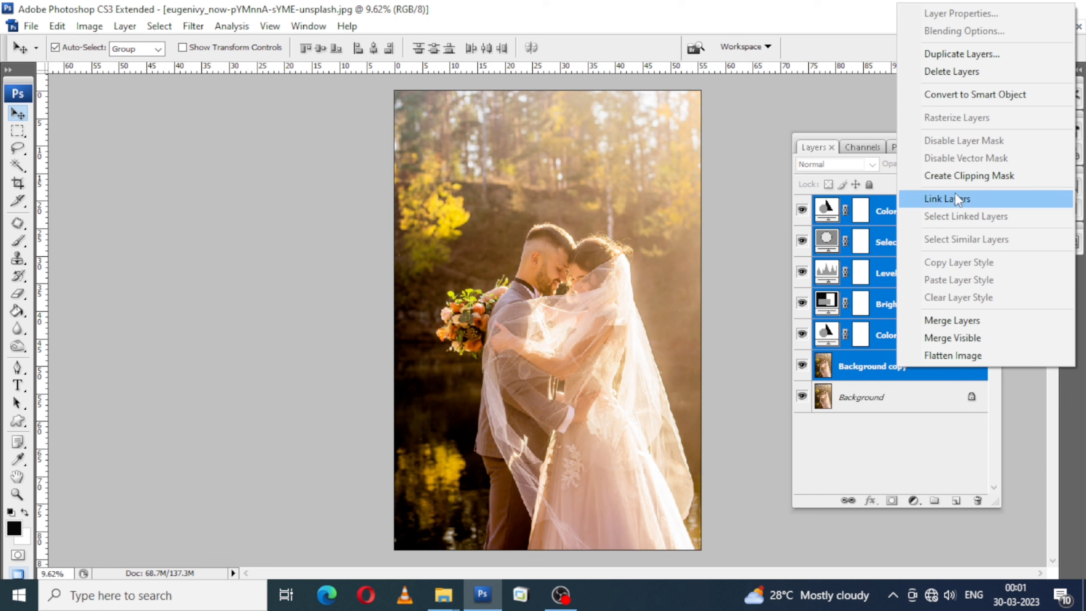
pyautogui.click(864, 368)
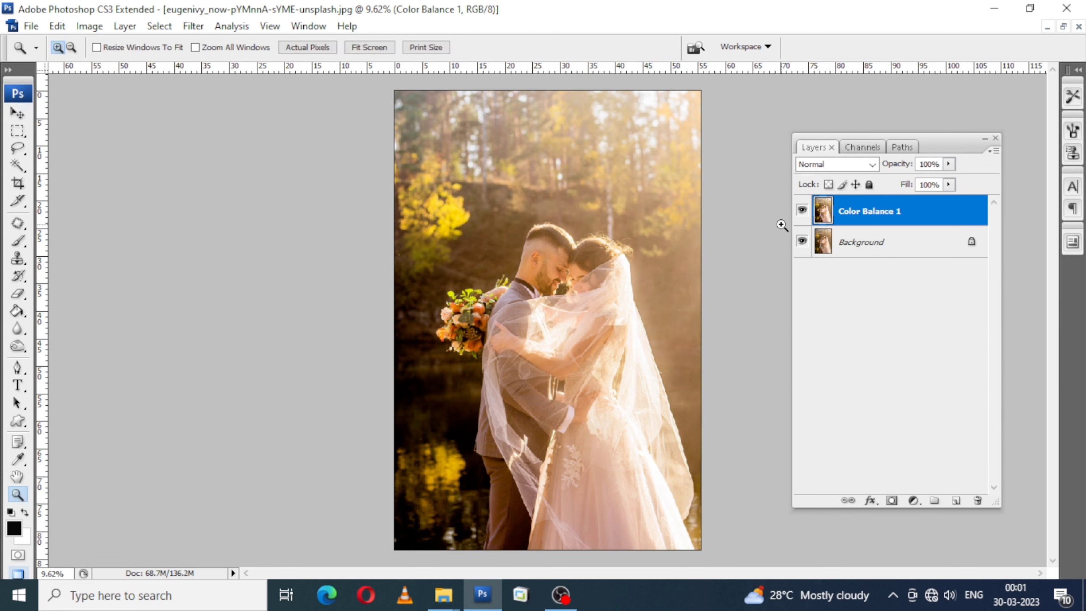
pyautogui.click(802, 210)
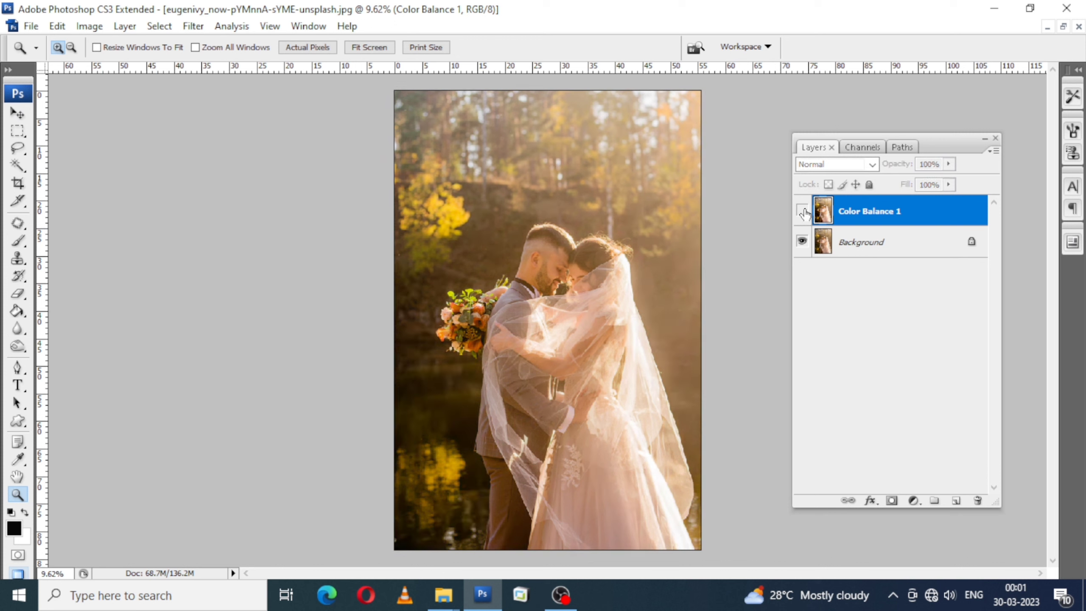
pyautogui.click(802, 211)
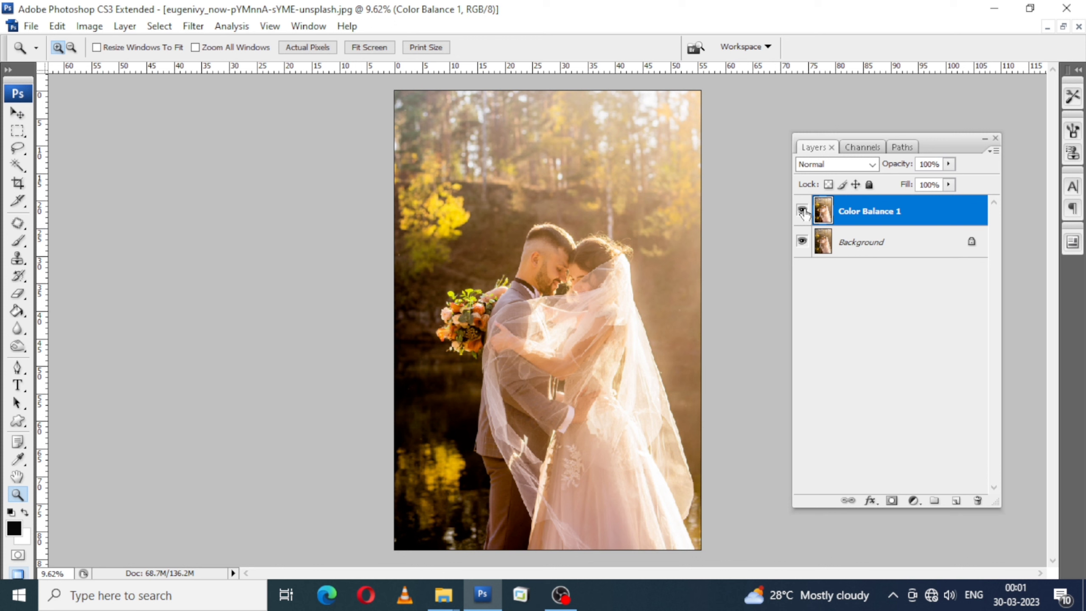
pyautogui.click(802, 211)
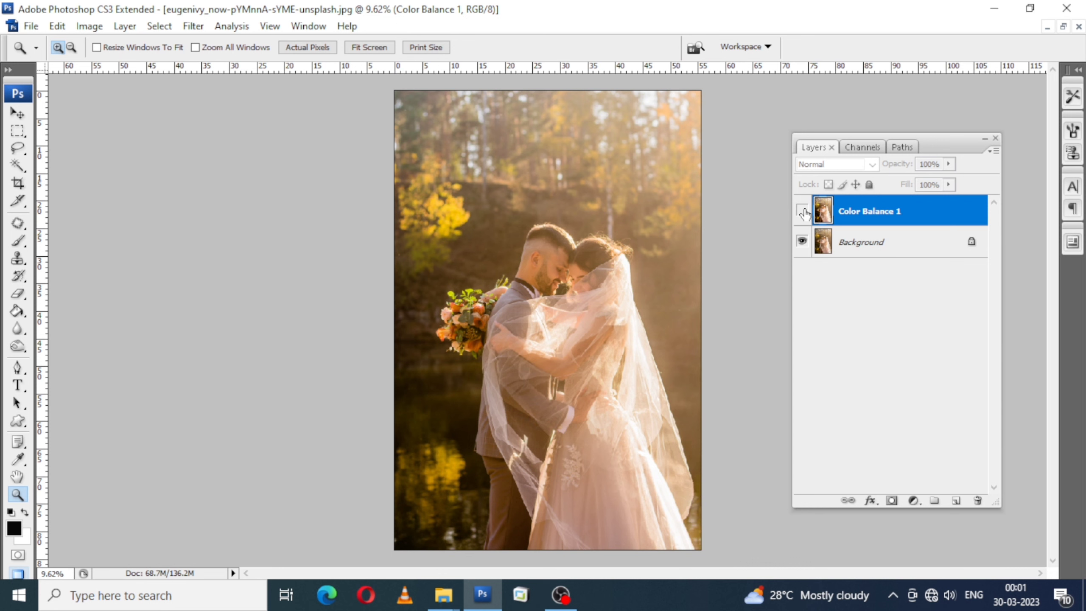
pyautogui.click(802, 210)
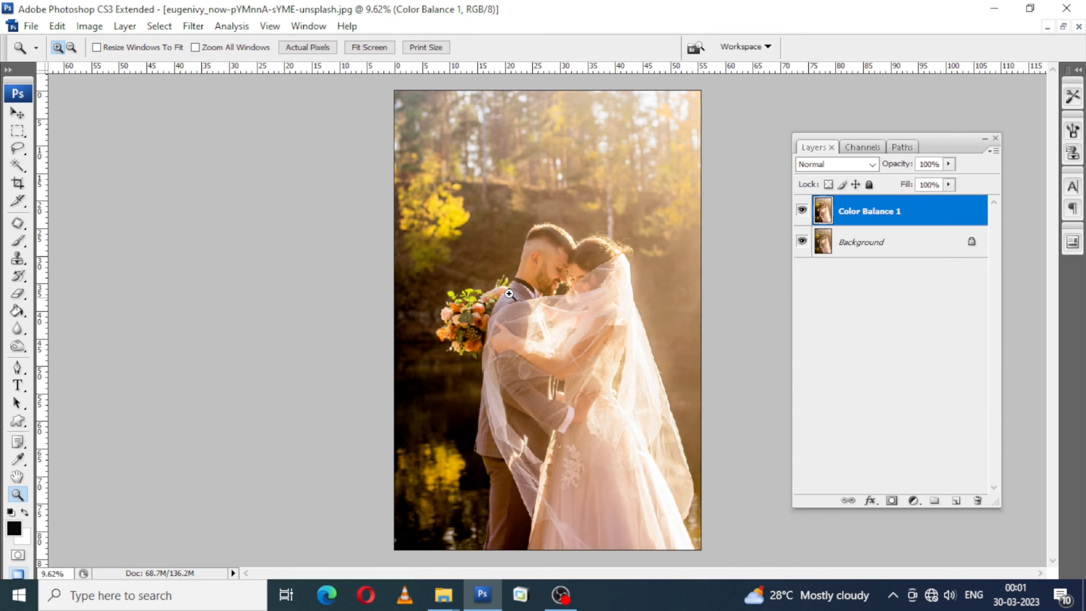
pyautogui.click(550, 353)
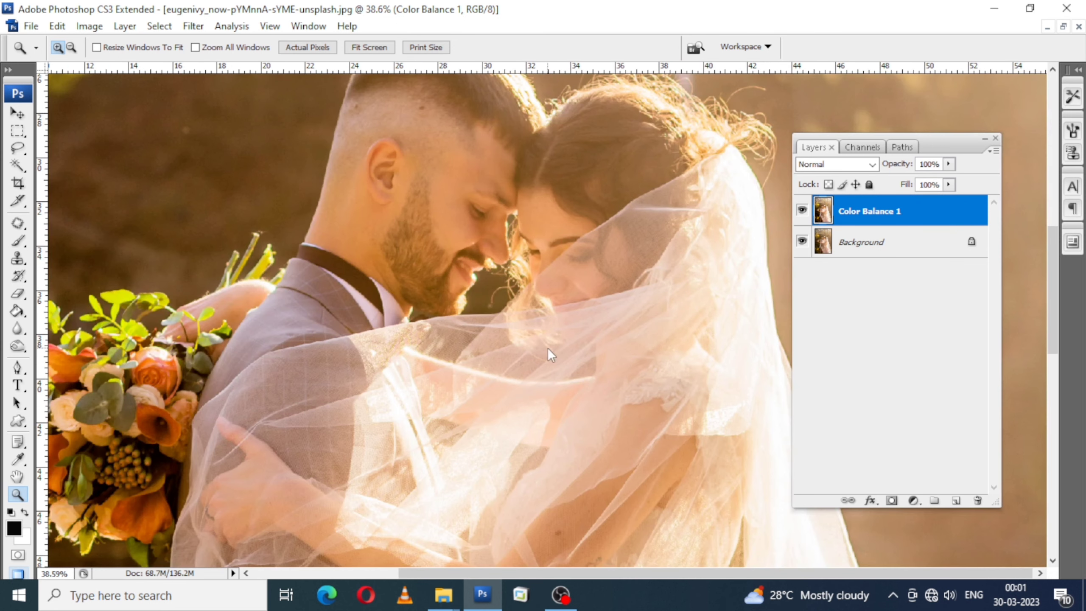
pyautogui.hotkey('ctrl', '0')
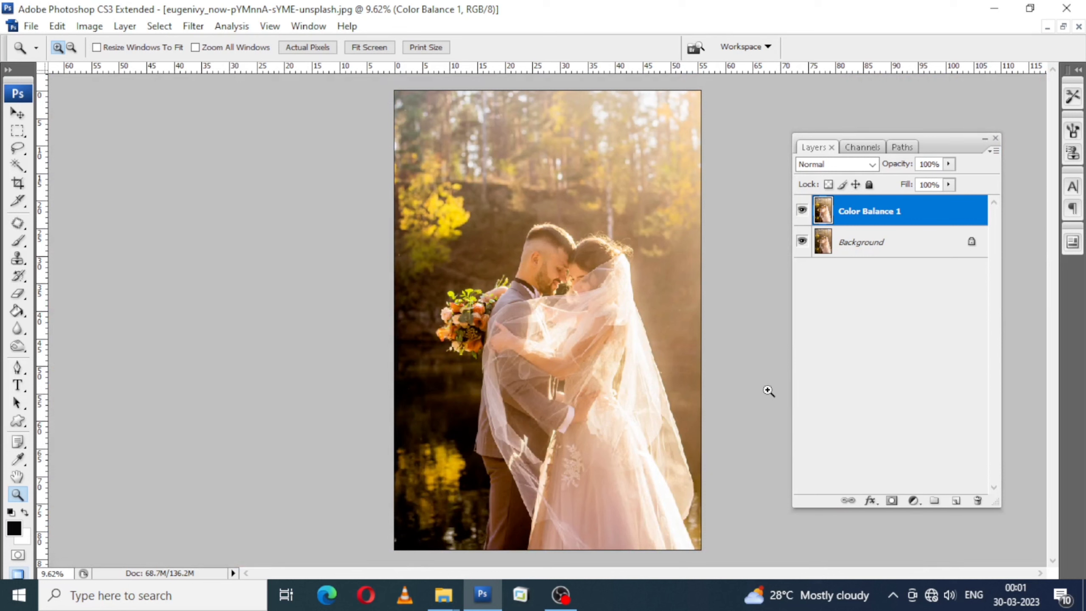
pyautogui.hotkey('ctrl', '0')
pyautogui.hotkey('ctrl', '0')
# - Add a blue Solid Color fill layer above Color Balance 1
pyautogui.click(912, 502)
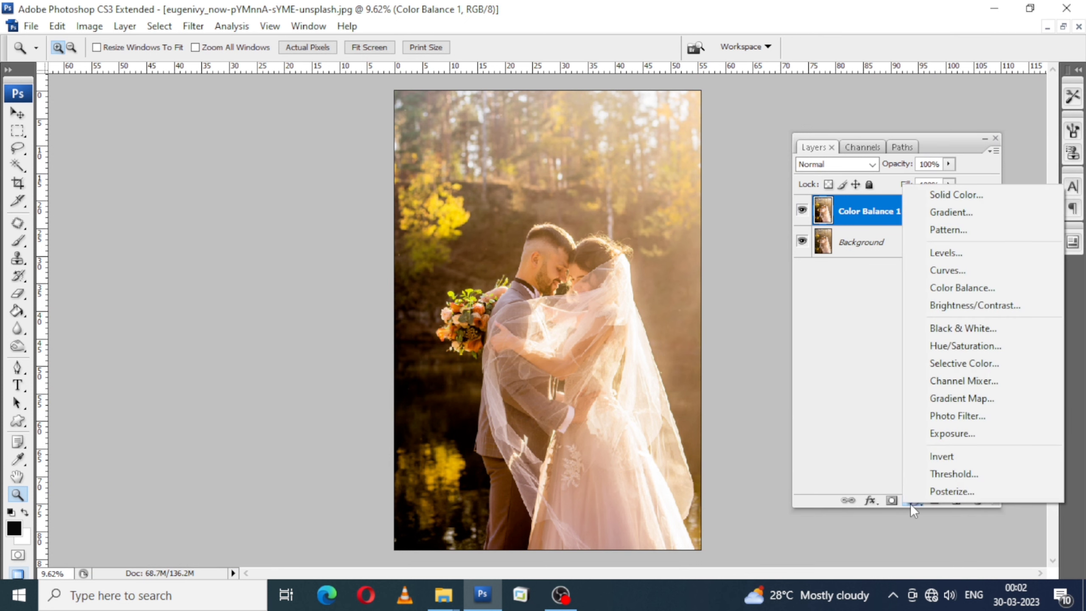
pyautogui.click(970, 197)
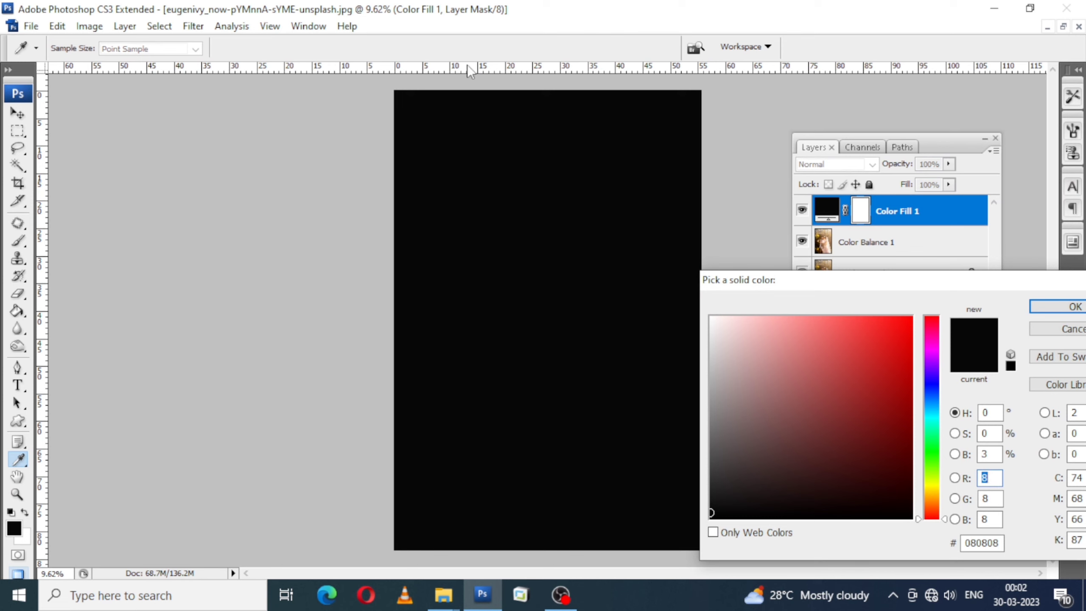
pyautogui.click(910, 318)
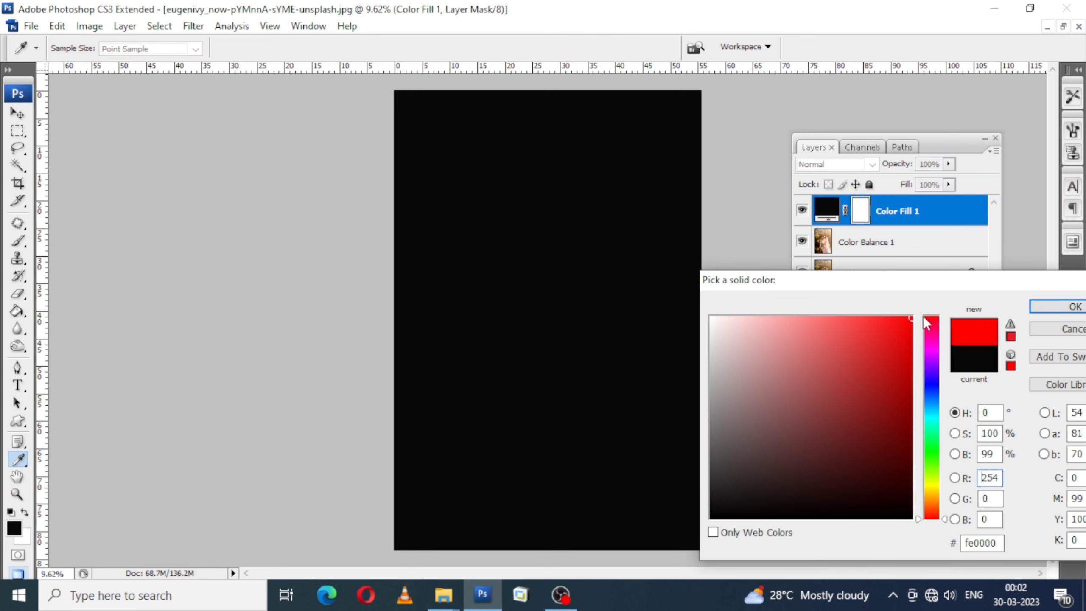
pyautogui.click(931, 388)
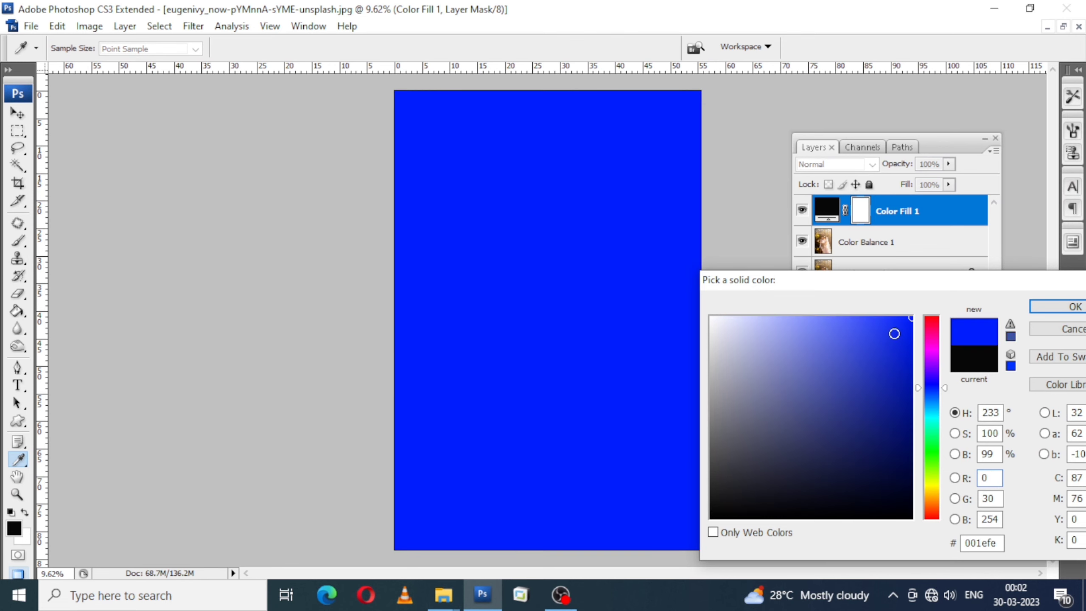
pyautogui.click(1056, 306)
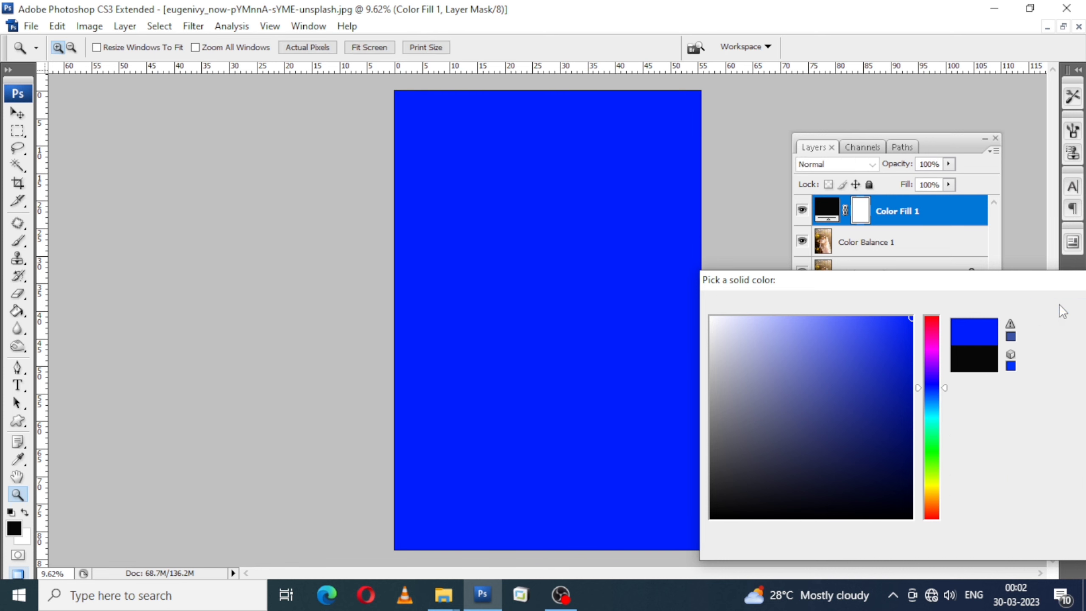
# - Set Color Fill 1's blend mode to Hue and inspect the tinted photo
pyautogui.click(871, 168)
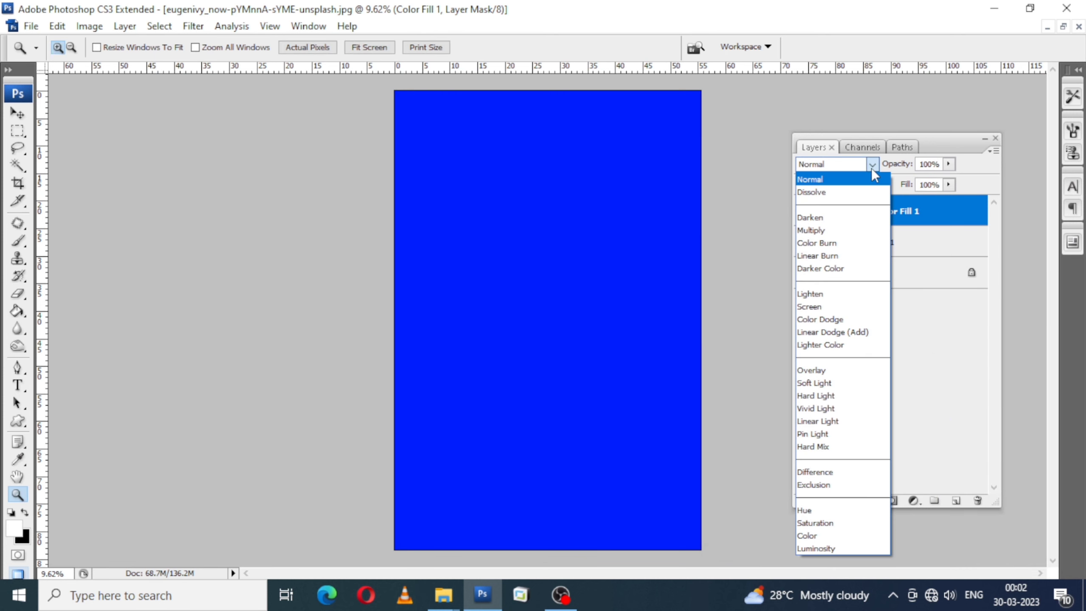
pyautogui.click(821, 511)
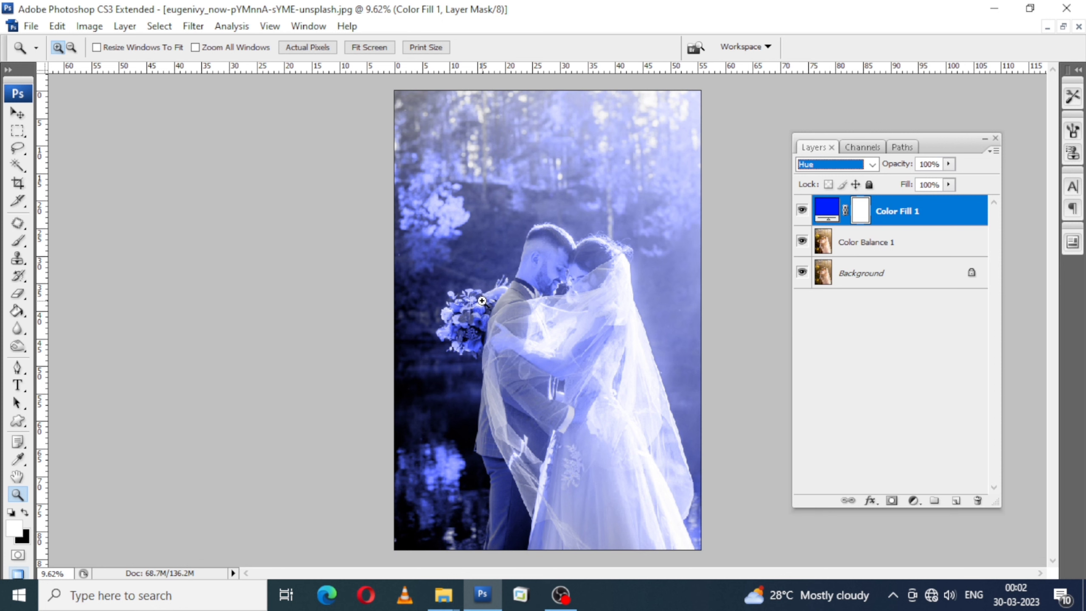
pyautogui.moveTo(456, 213); pyautogui.dragTo(634, 328)
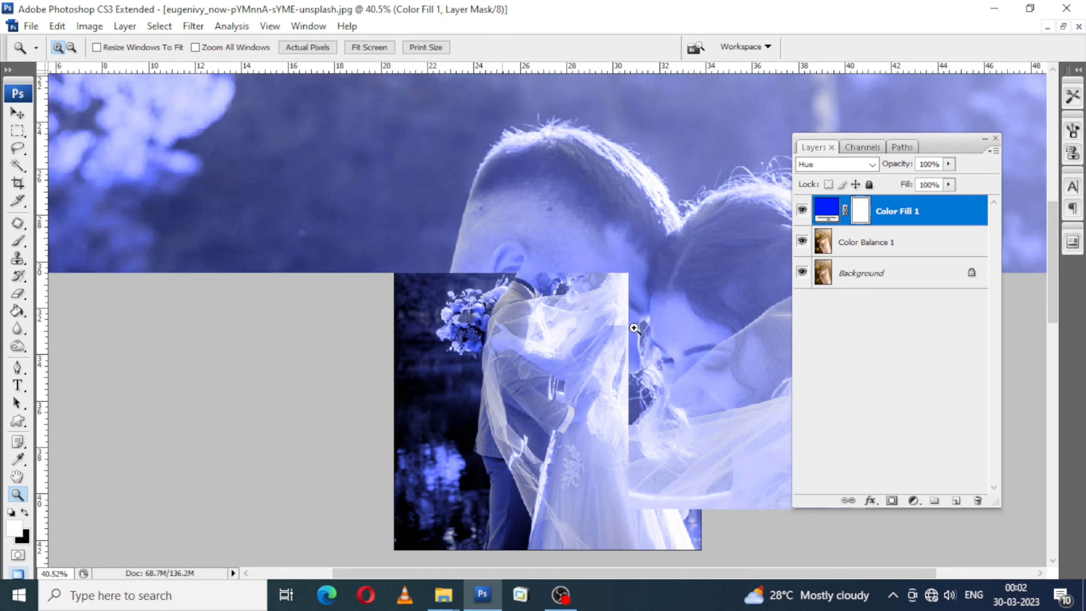
pyautogui.hotkey('ctrl', '0')
pyautogui.press('v')
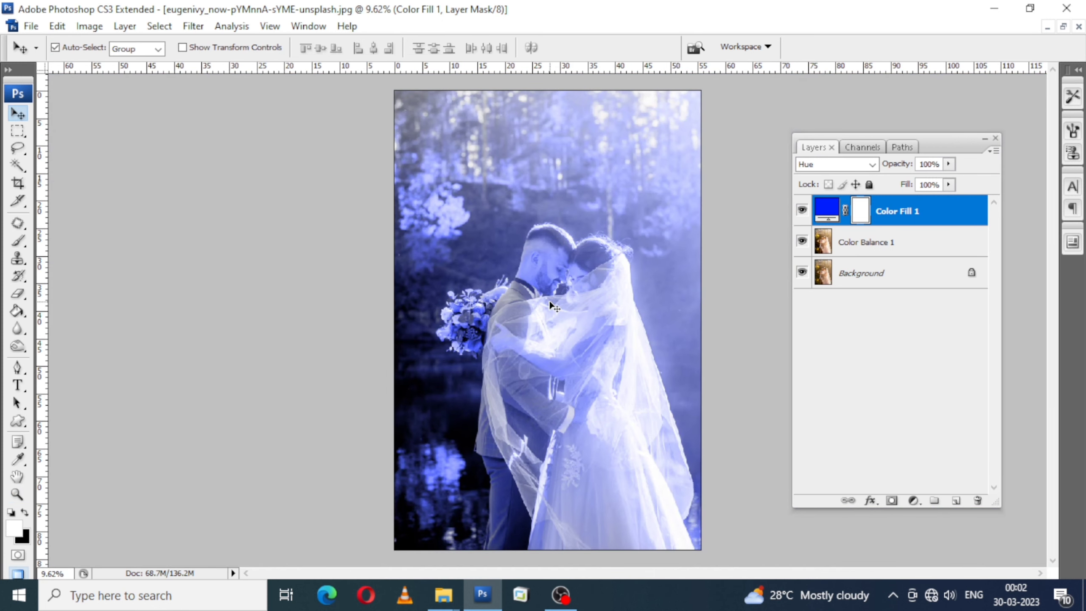
# - Change Color Fill 1's colour to the violet-blue #2b1fc8
pyautogui.doubleClick(952, 216)
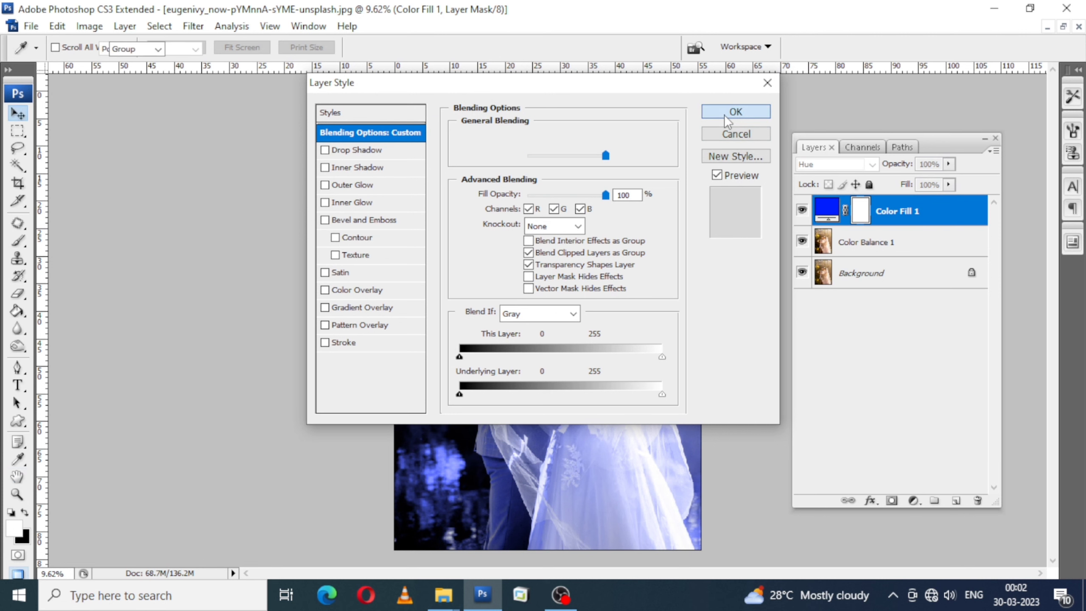
pyautogui.click(724, 112)
pyautogui.doubleClick(821, 211)
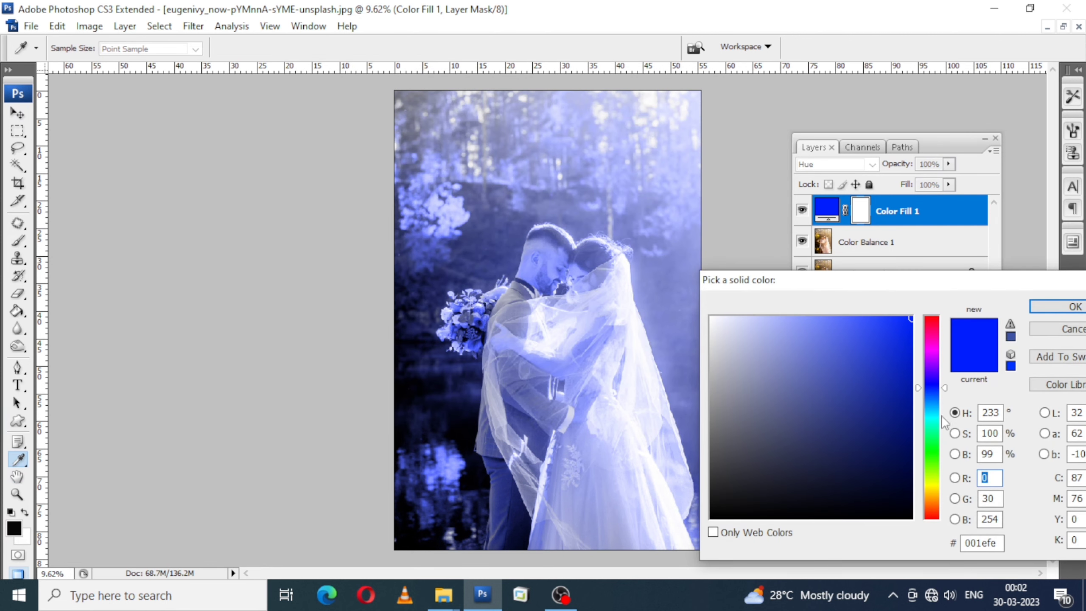
pyautogui.click(932, 442)
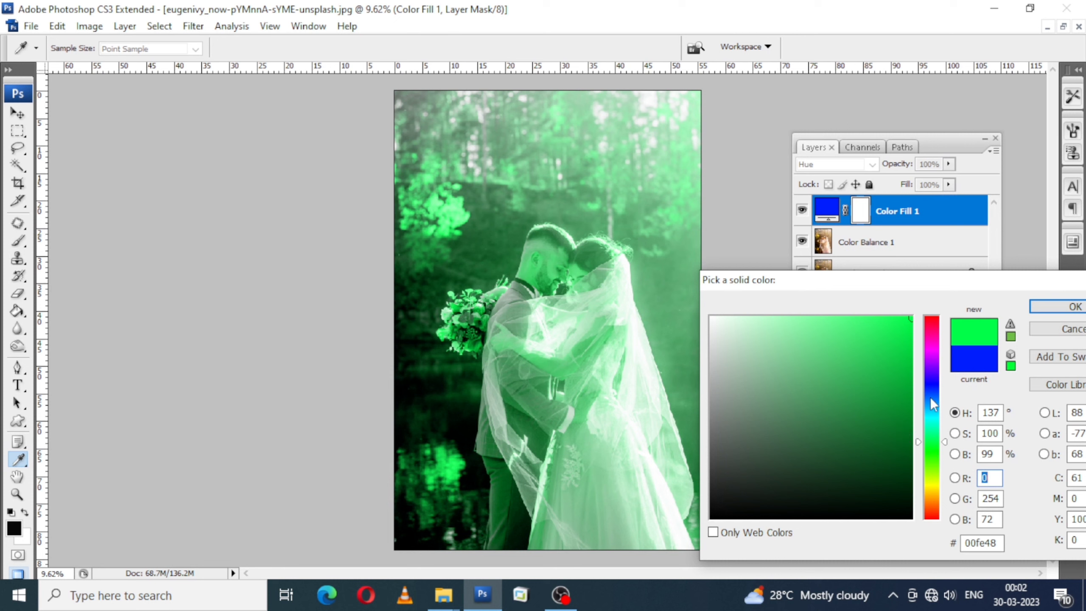
pyautogui.click(711, 324)
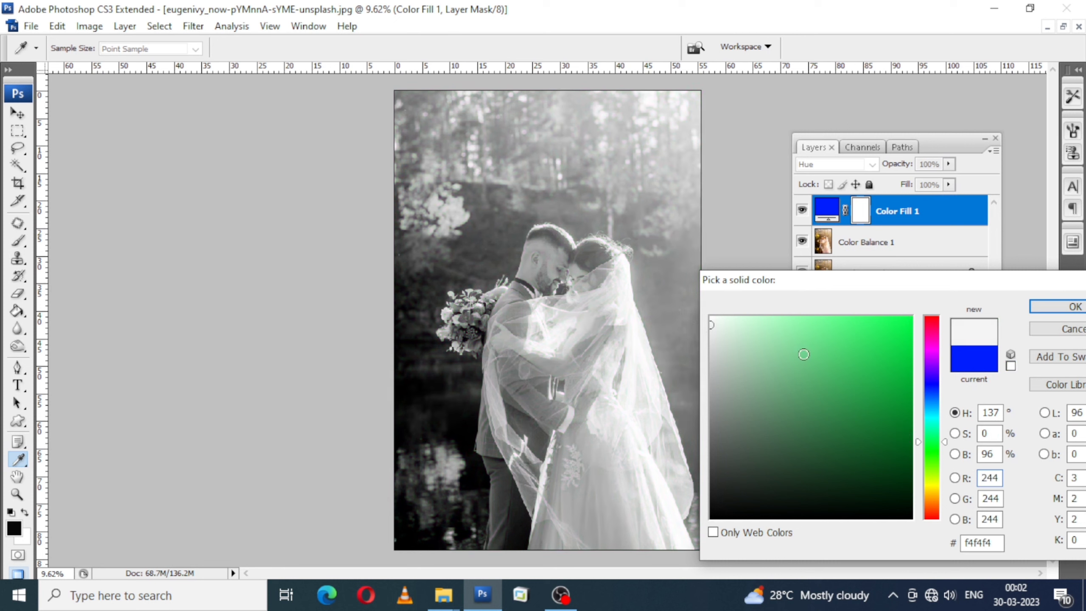
pyautogui.click(860, 337)
pyautogui.click(834, 497)
pyautogui.click(881, 360)
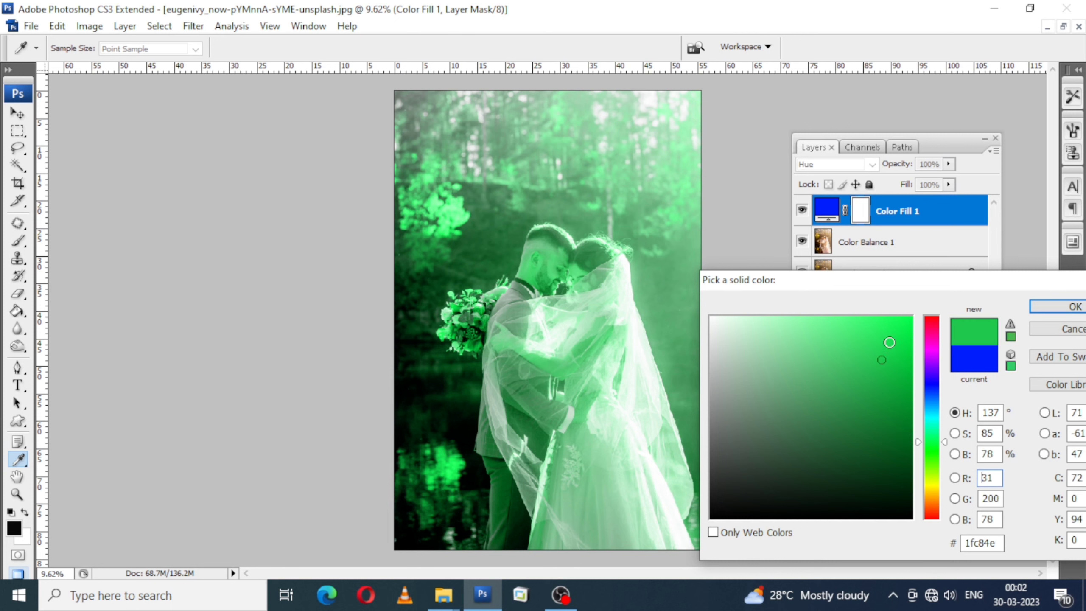
pyautogui.click(933, 381)
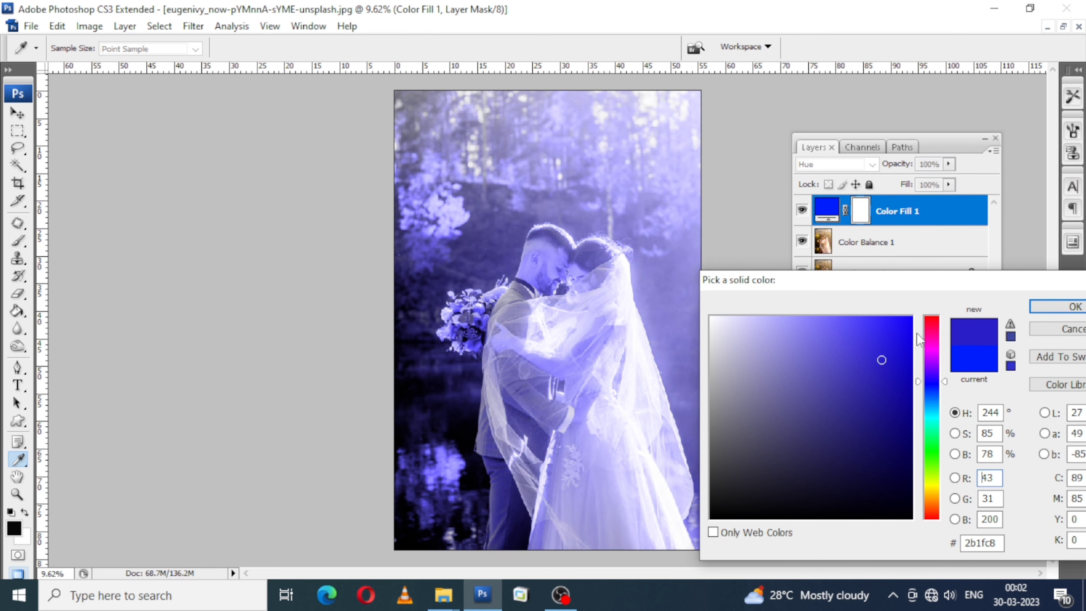
pyautogui.moveTo(945, 299); pyautogui.dragTo(825, 285)
pyautogui.click(782, 329)
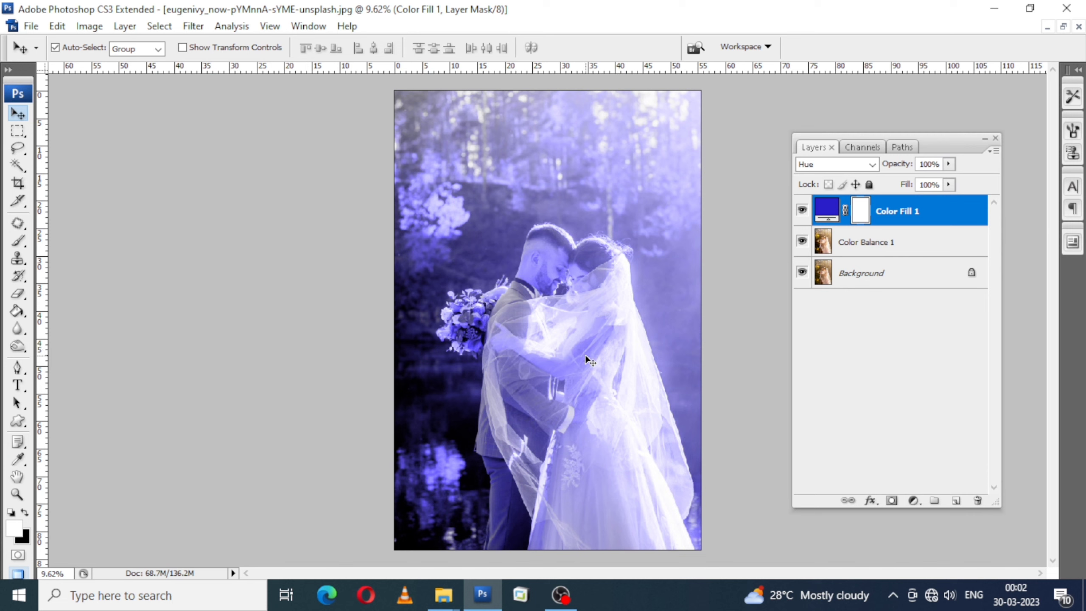
# - Lower Color Fill 1's fill to 58%, then select it together with Color Balance 1 for merging
pyautogui.click(948, 185)
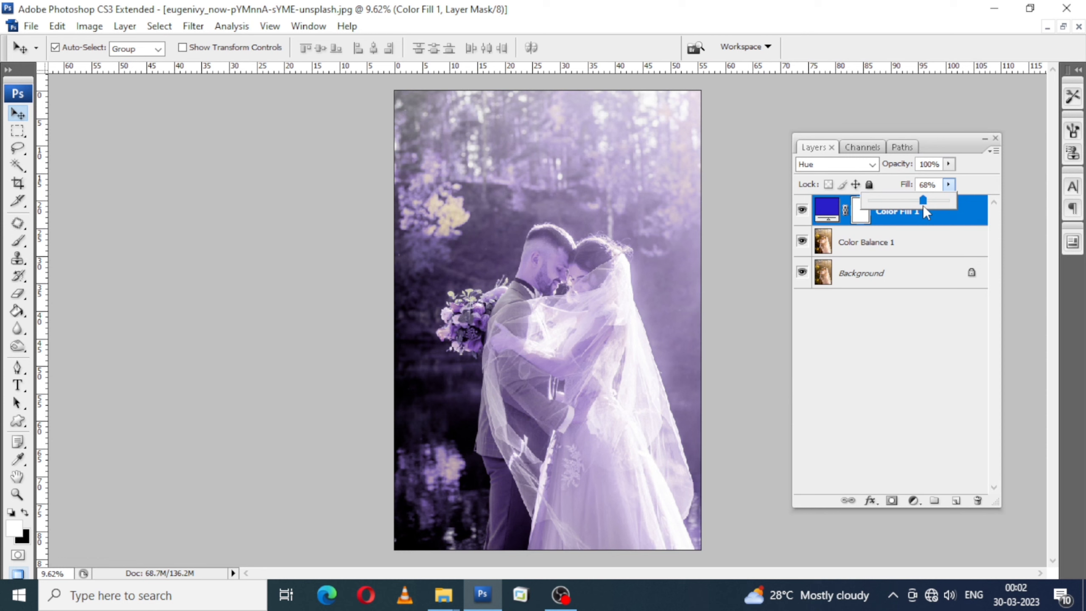
pyautogui.moveTo(923, 206); pyautogui.dragTo(916, 202)
pyautogui.click(936, 345)
pyautogui.click(897, 222)
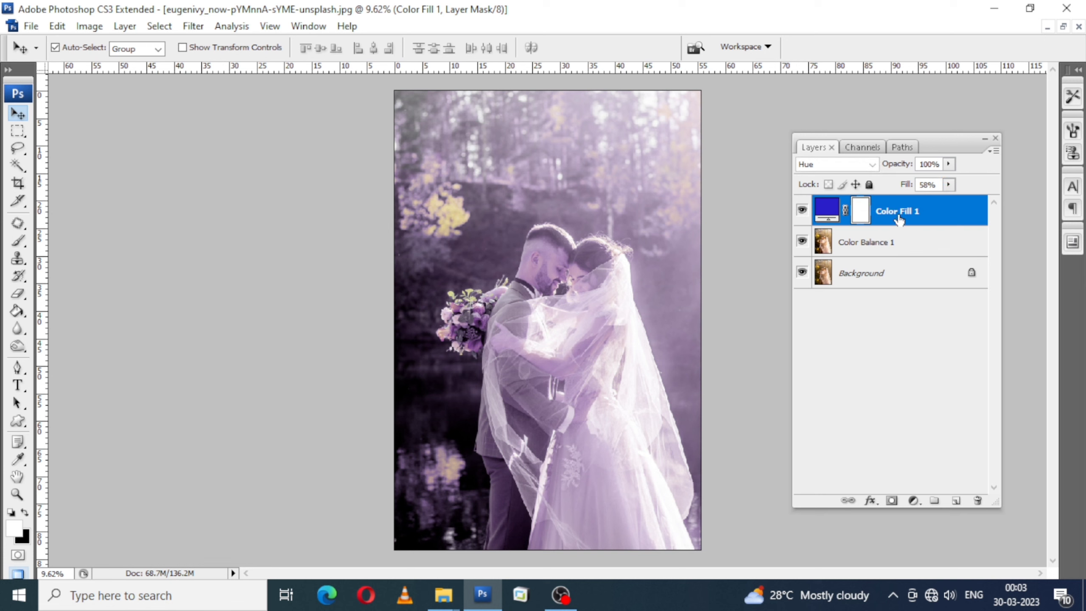
pyautogui.keyDown('shift'); pyautogui.click(880, 253); pyautogui.keyUp('shift')
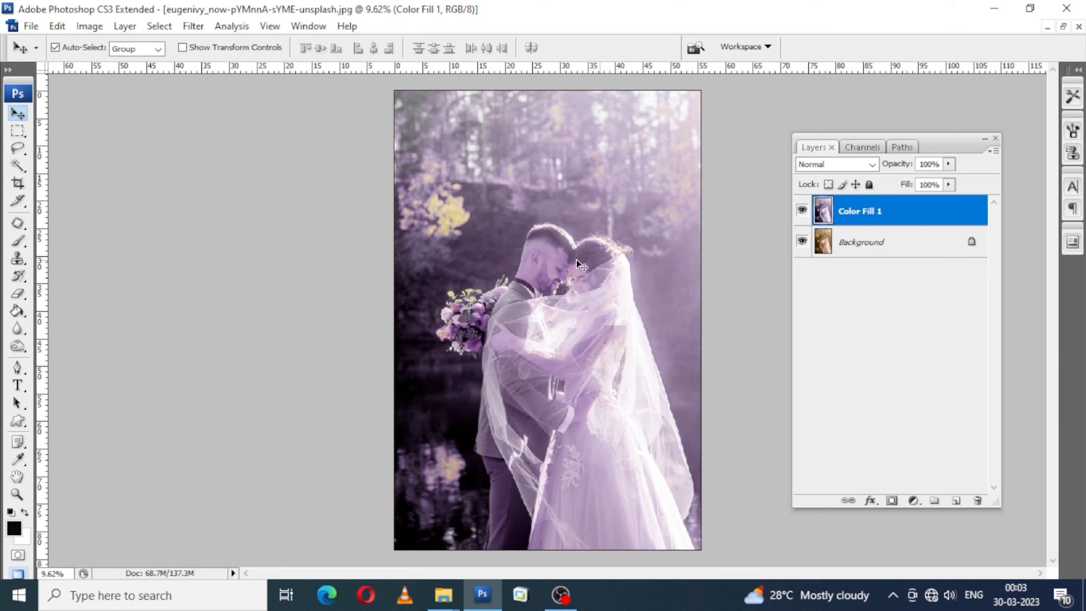
pyautogui.click(804, 211)
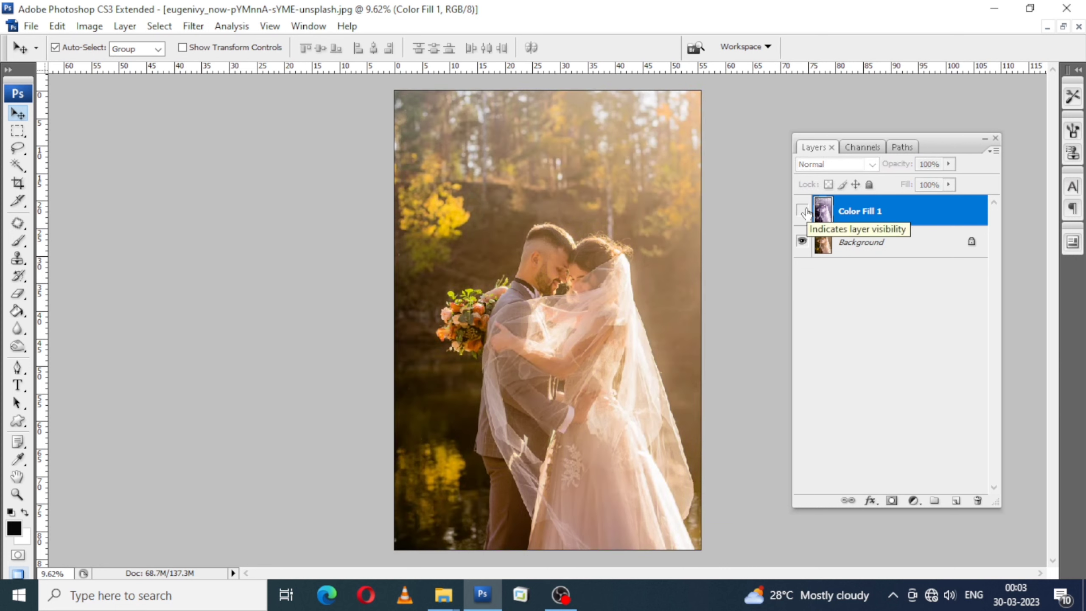
pyautogui.click(804, 211)
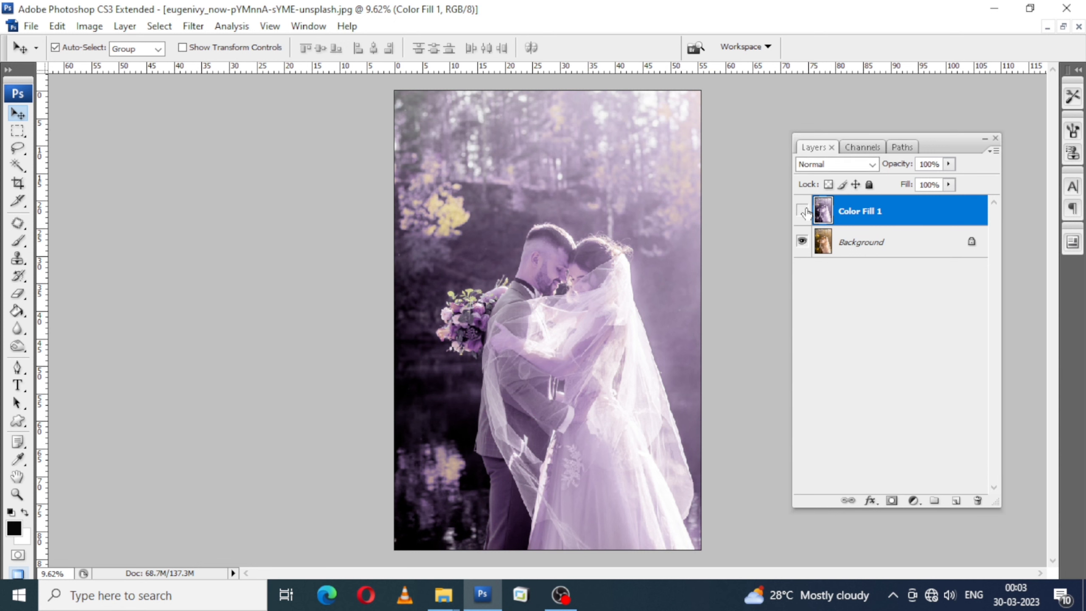
pyautogui.click(803, 210)
pyautogui.rightClick(506, 307)
pyautogui.click(506, 308)
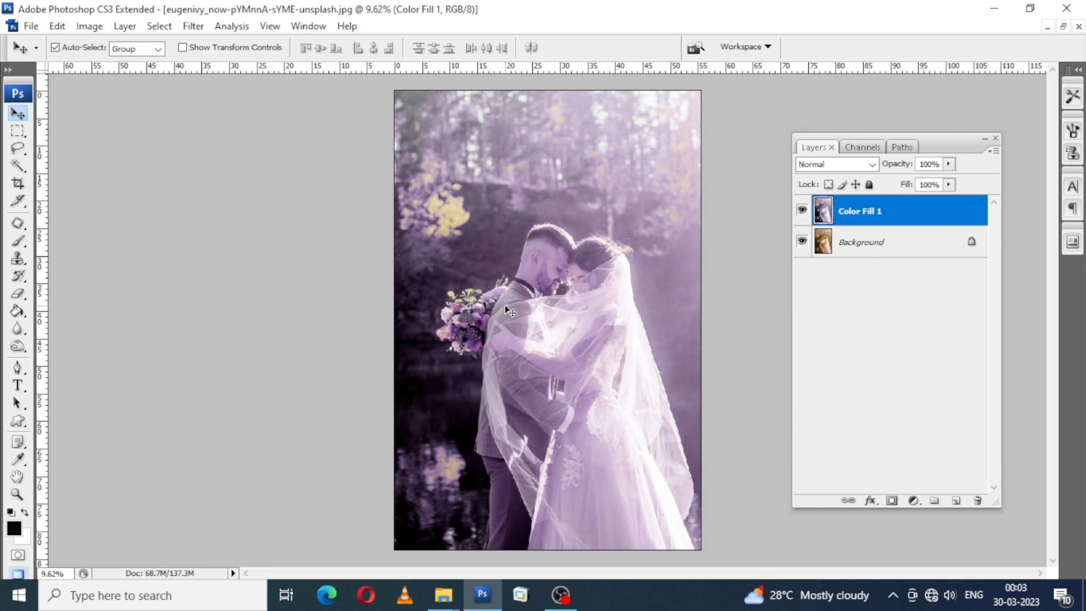